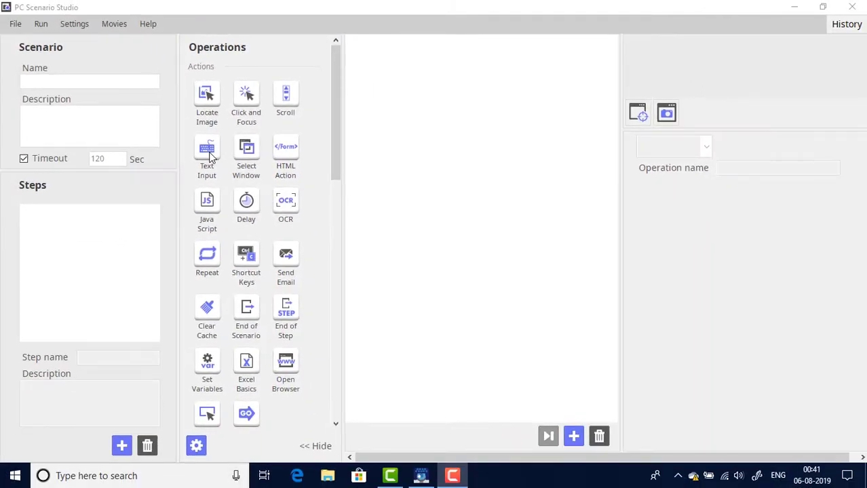
# - Add a RunProgram operation as the first step with File path set to Notepad
pyautogui.moveTo(334, 148); pyautogui.dragTo(335, 289)
pyautogui.moveTo(245, 224); pyautogui.dragTo(432, 111)
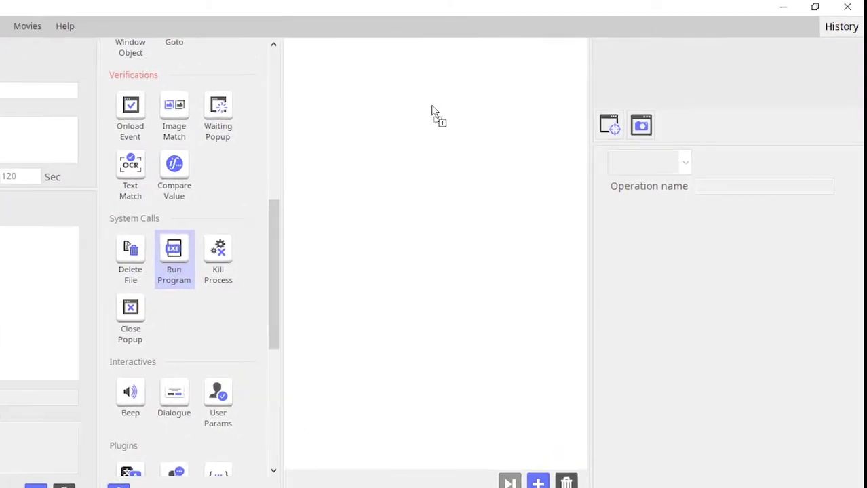
pyautogui.moveTo(277, 247); pyautogui.dragTo(277, 89)
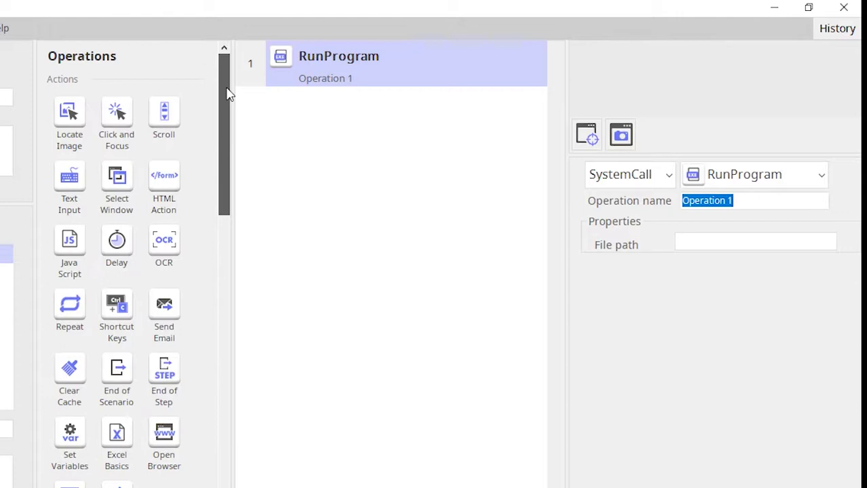
pyautogui.click(694, 238)
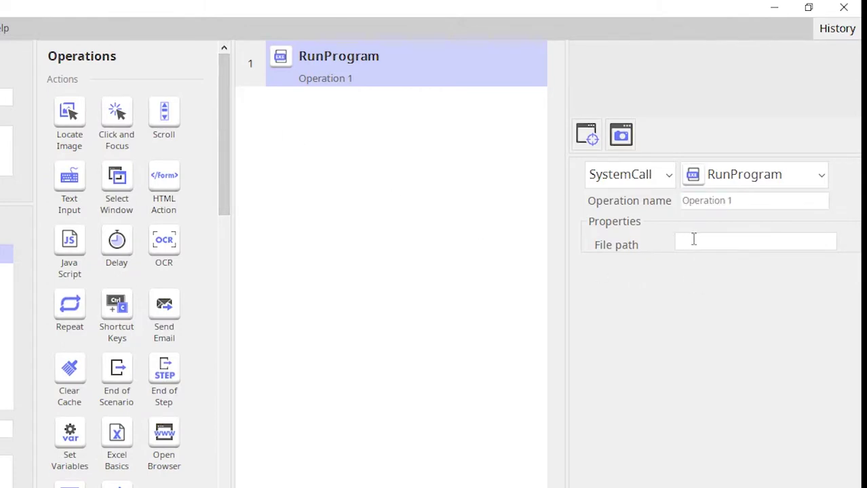
pyautogui.write('Notepad')
# - Add a TextInput operation below it with the value 'I love Argos RPA Tool'
pyautogui.moveTo(72, 184); pyautogui.dragTo(314, 152)
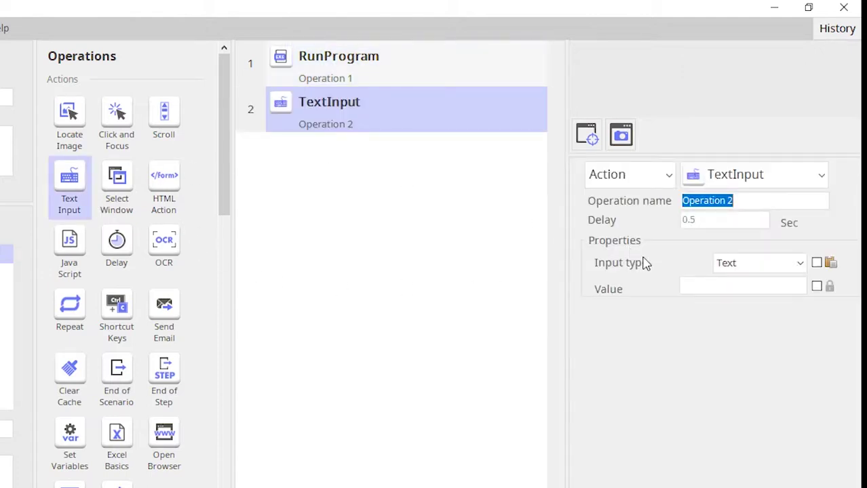
pyautogui.click(699, 288)
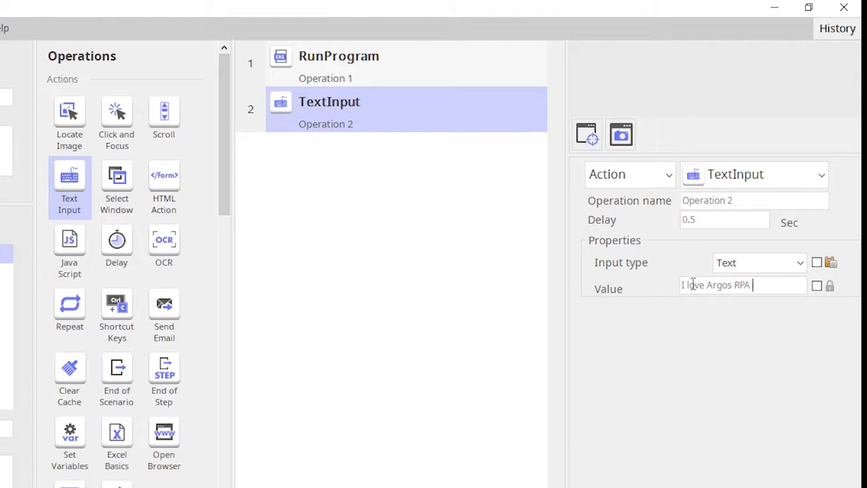
pyautogui.write('I love Argos RPA Tool')
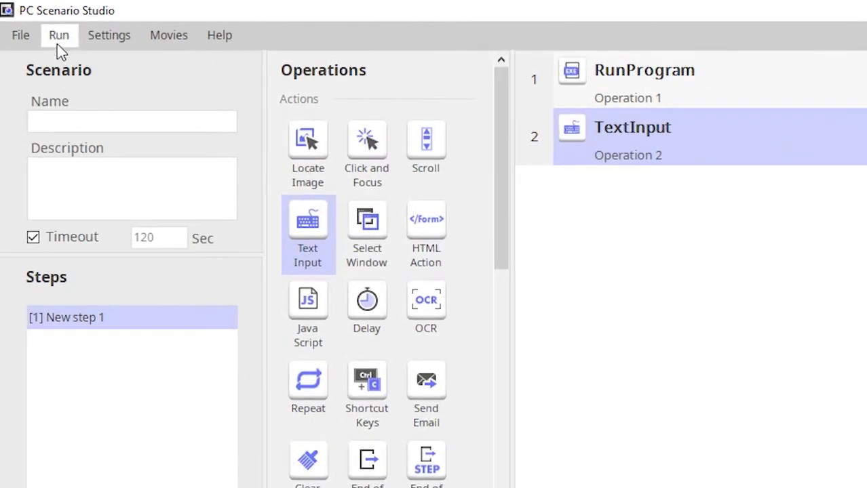
# - Test-run the scenario, confirm Notepad shows 'I love Argos RPA Tool', and close the results
pyautogui.click(58, 40)
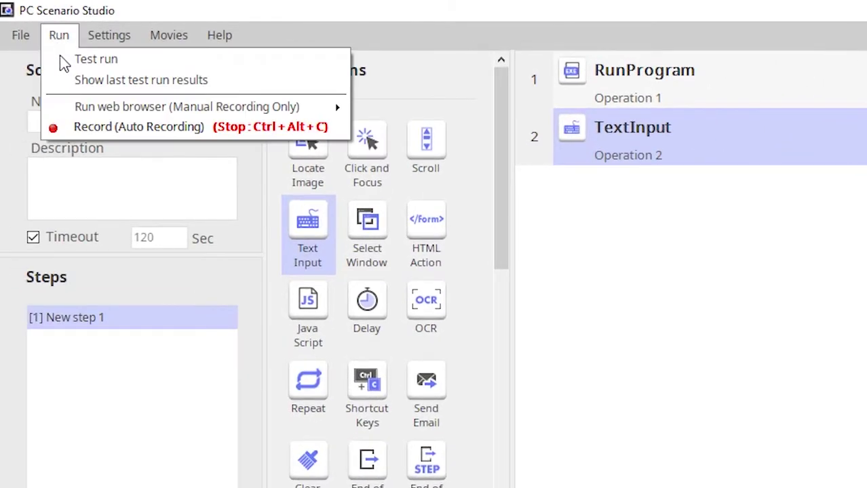
pyautogui.click(64, 60)
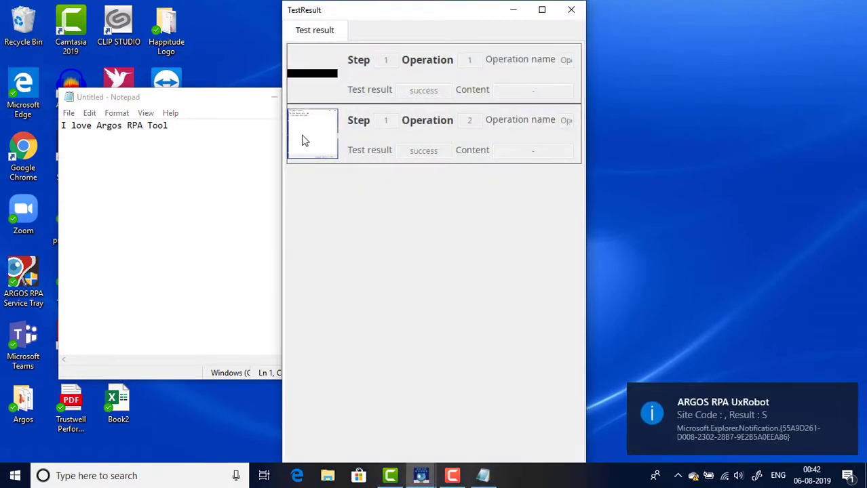
pyautogui.click(572, 11)
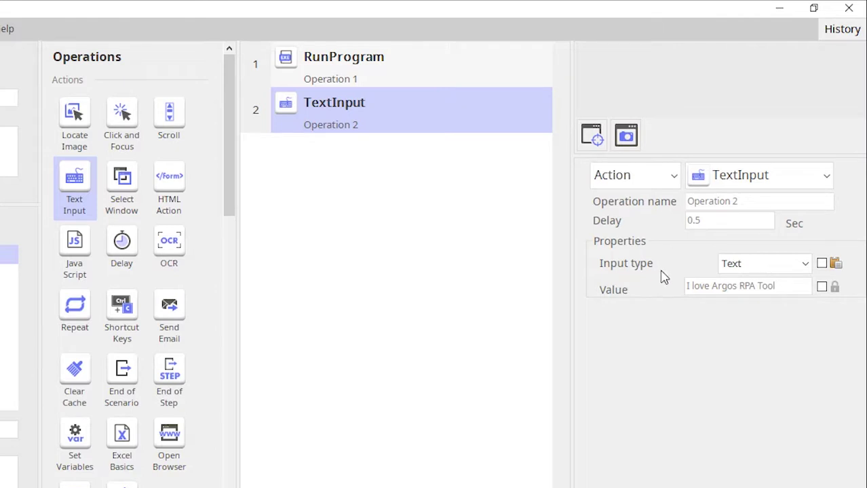
# - Leave the TextInput input type on Text and tick its clipboard input checkbox
pyautogui.click(806, 264)
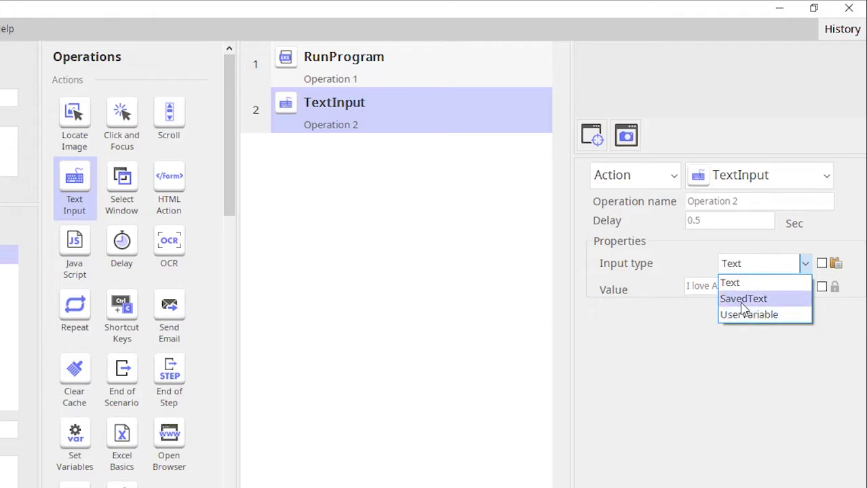
pyautogui.click(740, 346)
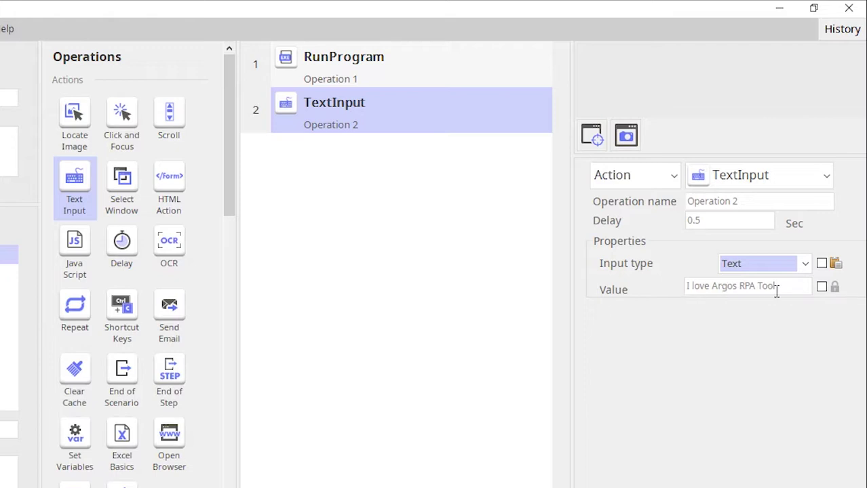
pyautogui.click(823, 265)
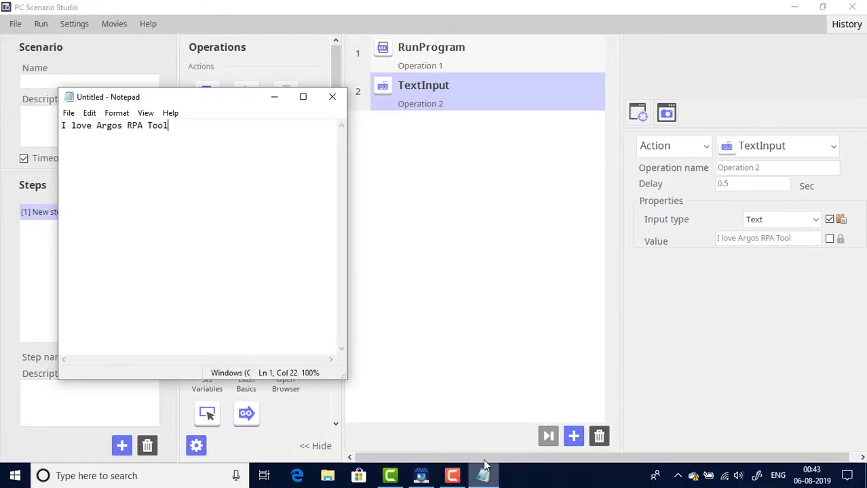
# - Close the earlier test's Notepad window without saving its text
pyautogui.click(484, 475)
pyautogui.click(334, 104)
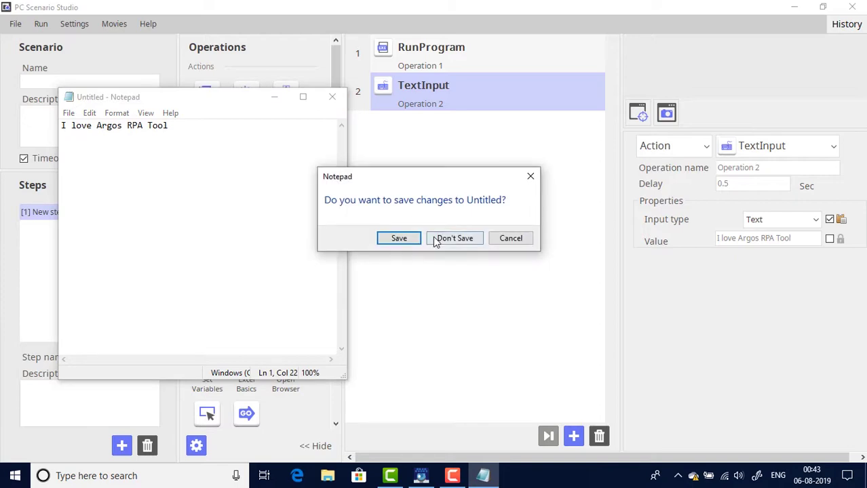
pyautogui.click(458, 241)
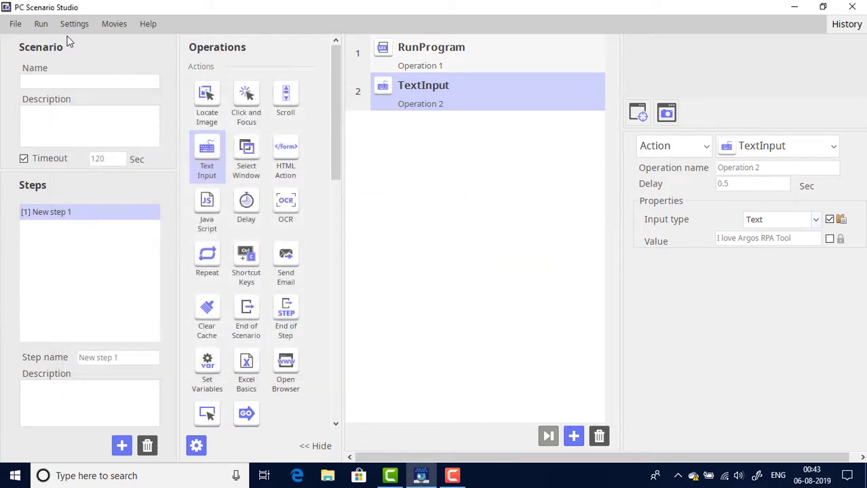
# - Run the scenario test again, check Notepad's typed text, and close the TestResult window
pyautogui.click(41, 24)
pyautogui.click(60, 53)
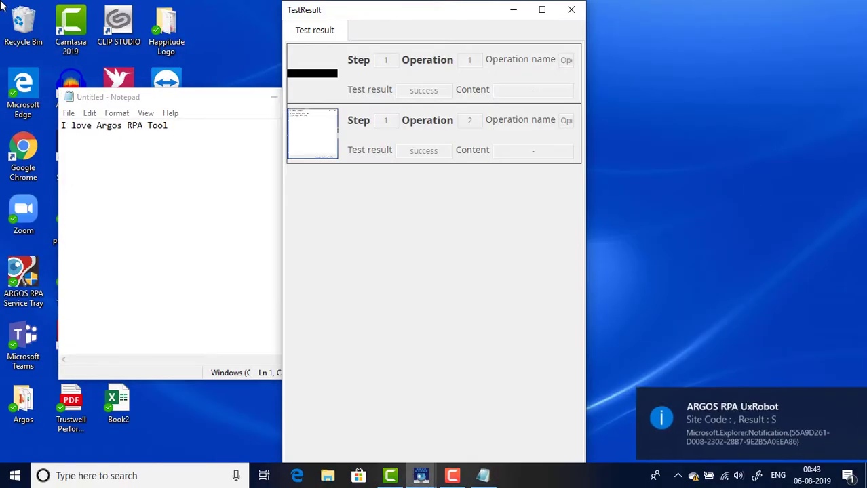
pyautogui.click(148, 145)
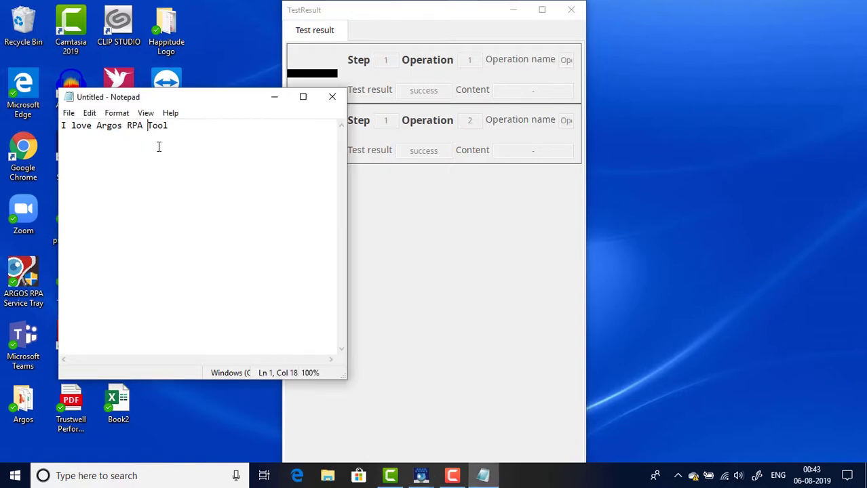
pyautogui.click(572, 11)
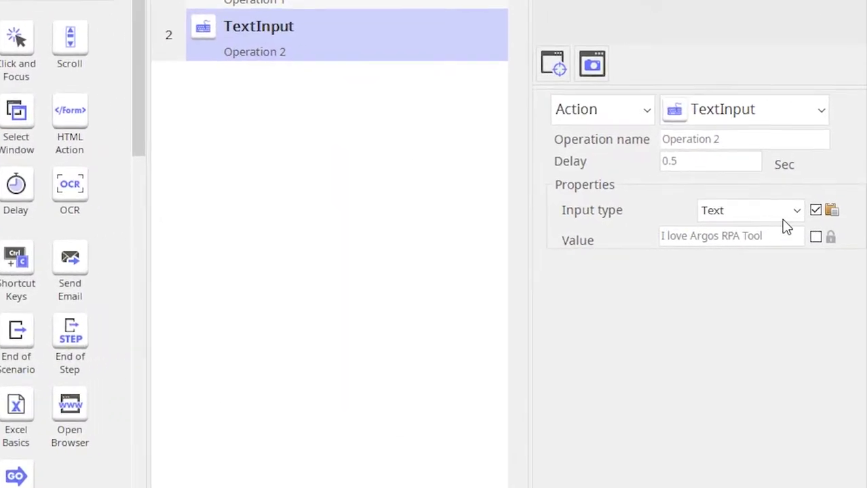
# - Keep the input type as Text, then create a user variable group named Test
pyautogui.click(795, 210)
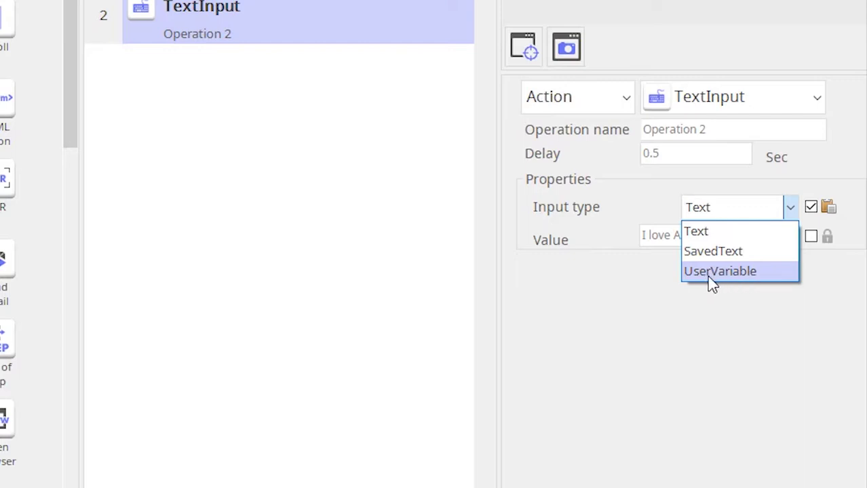
pyautogui.click(688, 325)
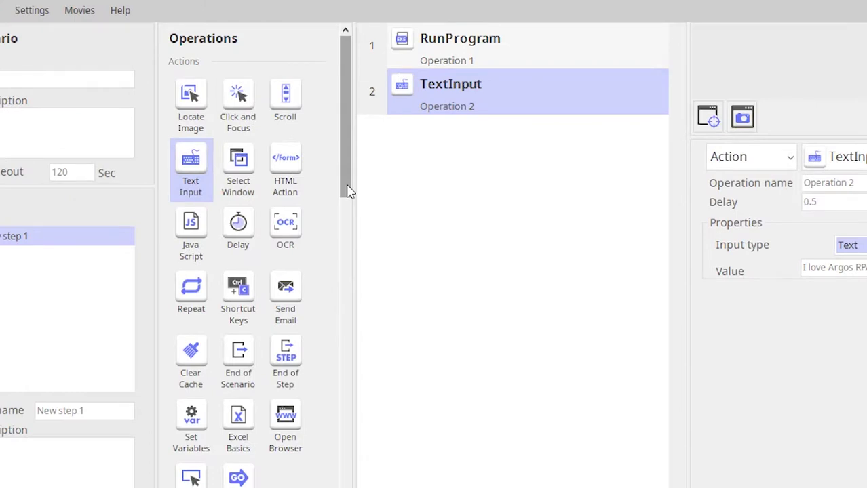
pyautogui.click(29, 13)
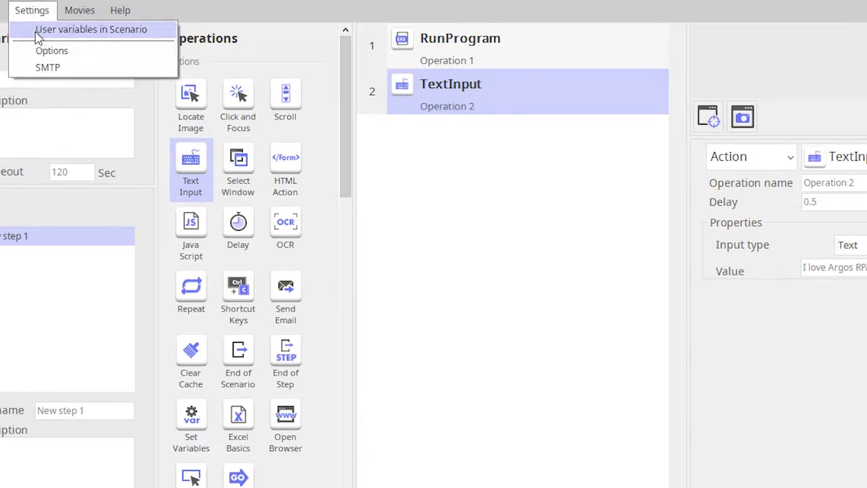
pyautogui.click(41, 30)
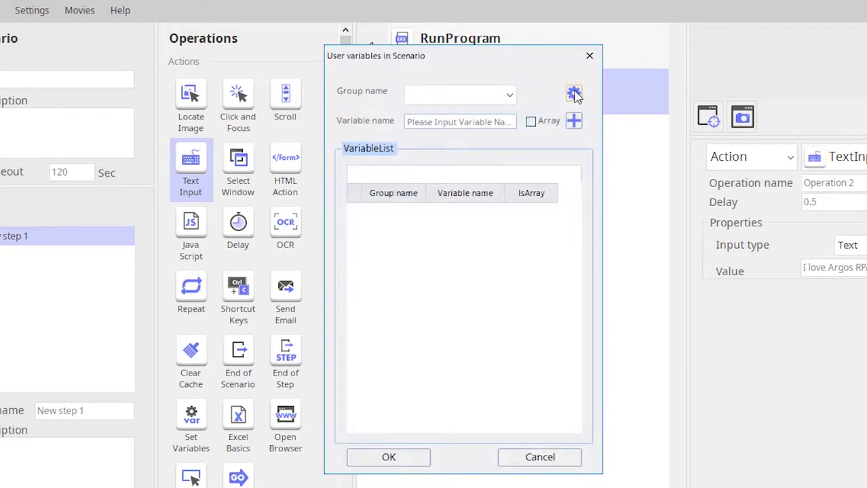
pyautogui.click(574, 93)
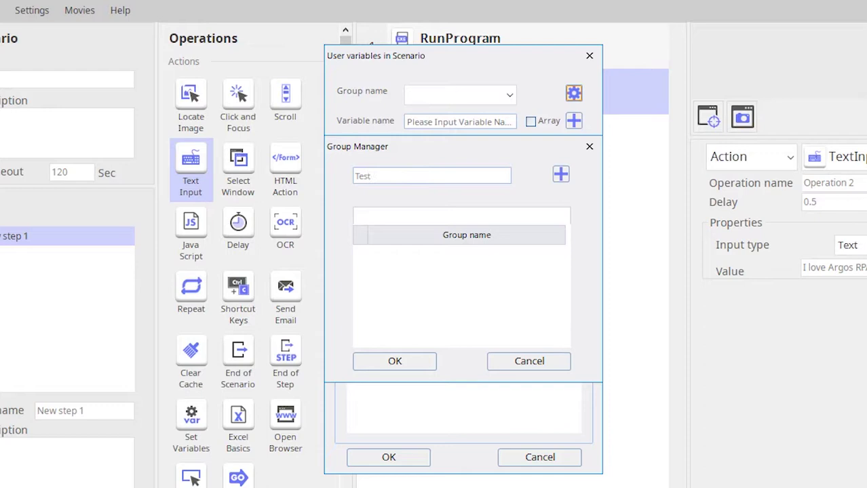
pyautogui.click(561, 174)
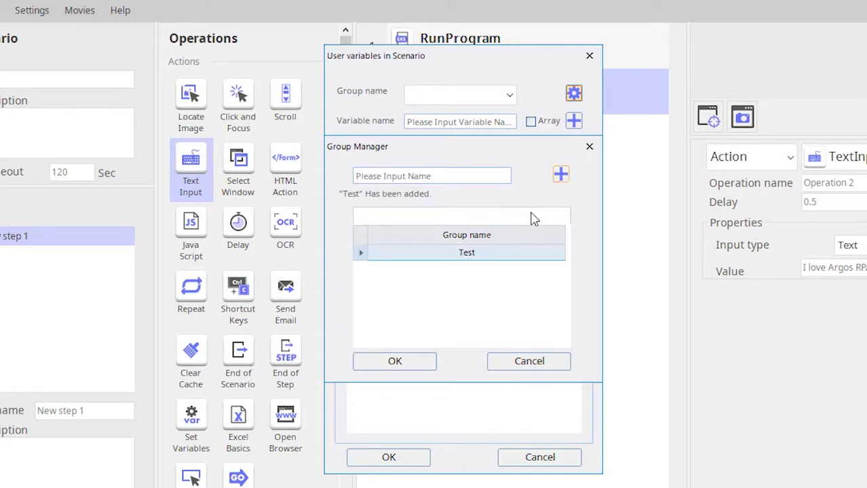
pyautogui.click(414, 365)
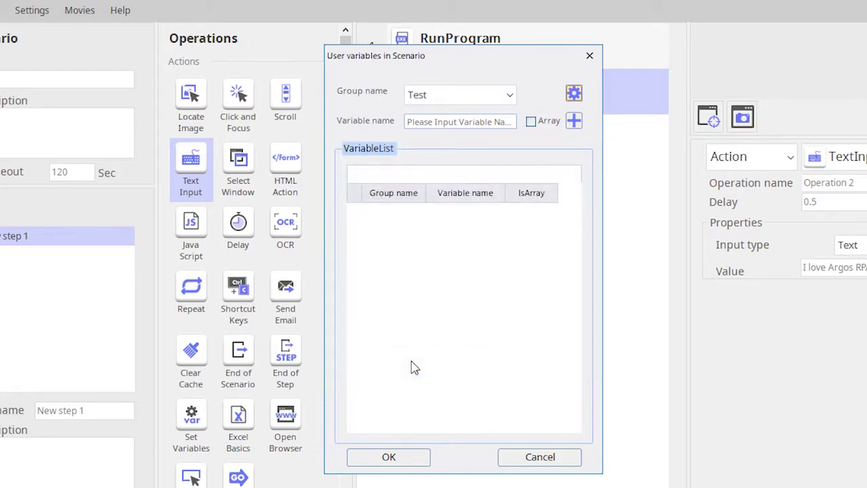
# - Add a variable named url to the Test group and confirm
pyautogui.click(494, 121)
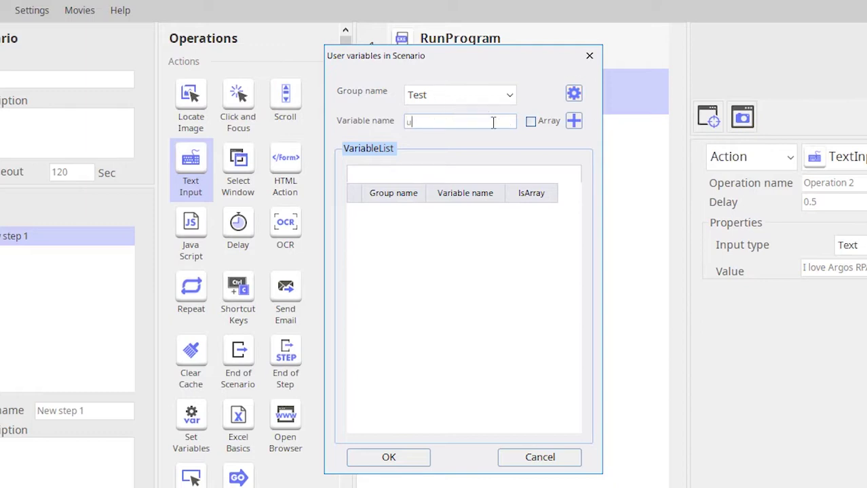
pyautogui.click(575, 122)
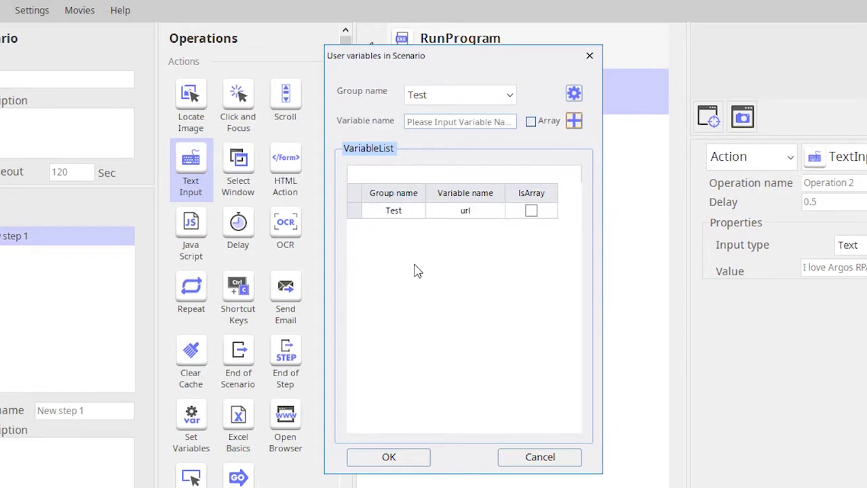
pyautogui.click(402, 460)
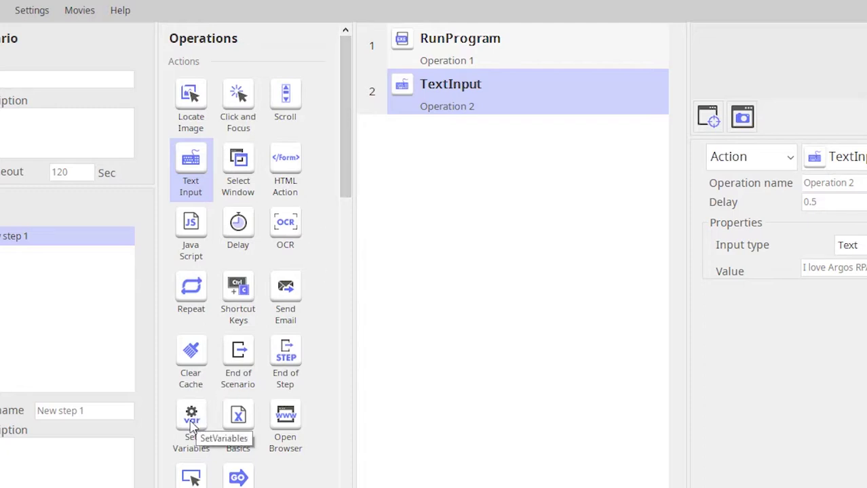
pyautogui.moveTo(193, 427); pyautogui.dragTo(426, 38)
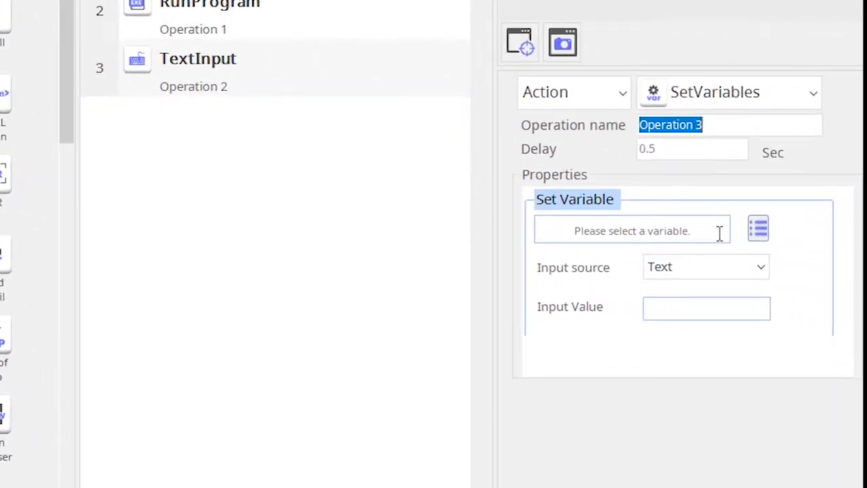
pyautogui.click(757, 230)
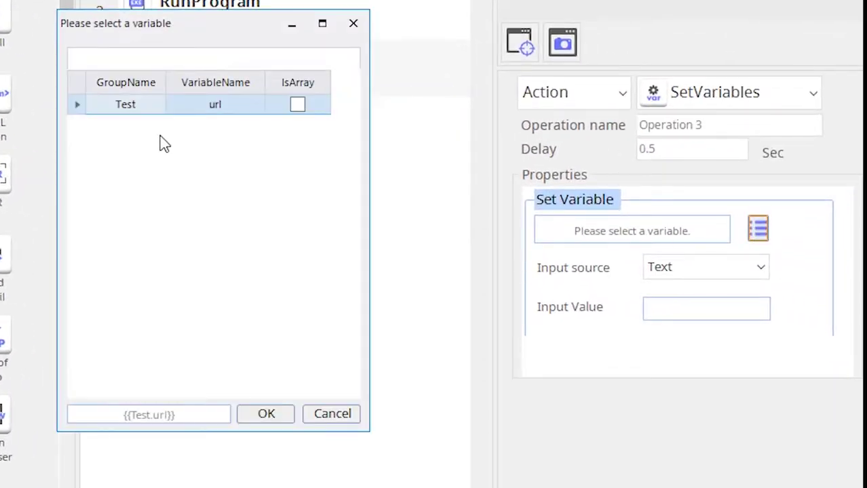
pyautogui.click(272, 416)
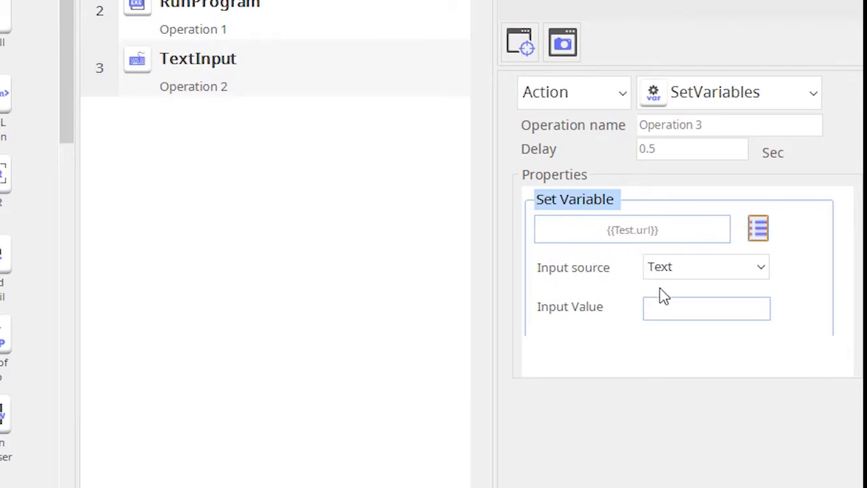
pyautogui.click(657, 309)
pyautogui.write('www.linkedin.com')
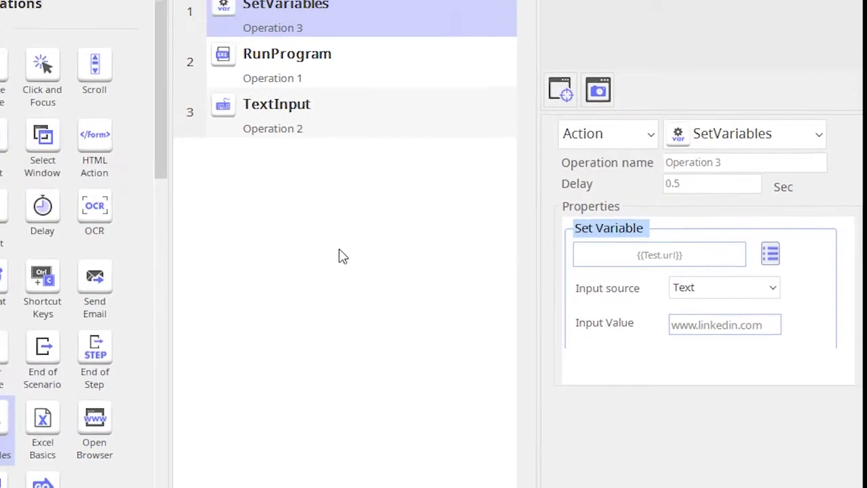
pyautogui.click(395, 257)
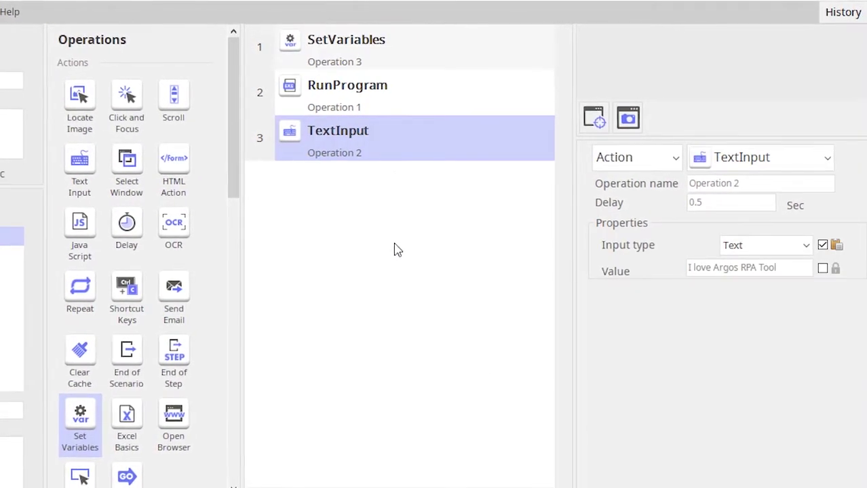
pyautogui.click(373, 57)
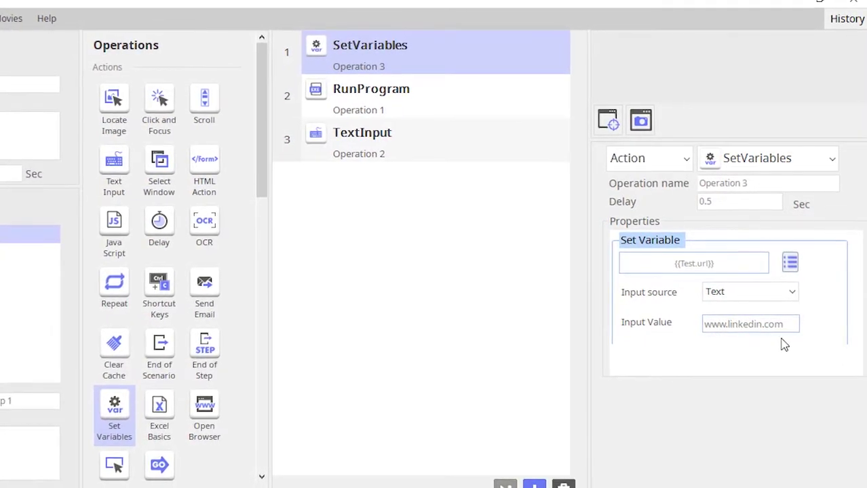
# - Change the RunProgram file path from Notepad to chrome
pyautogui.click(390, 139)
pyautogui.click(379, 91)
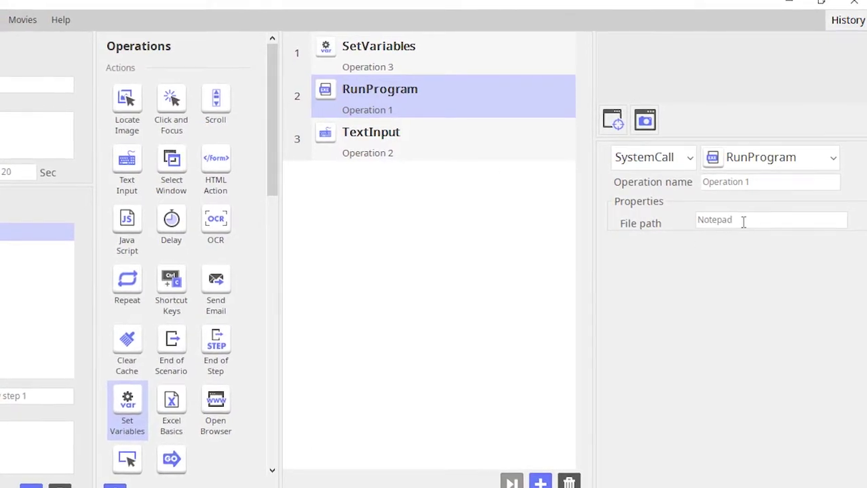
pyautogui.moveTo(739, 220); pyautogui.dragTo(679, 224)
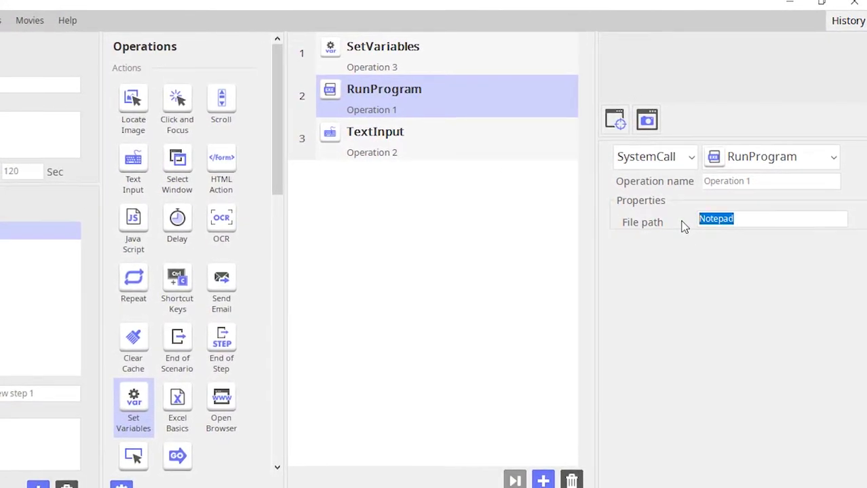
pyautogui.write('chrome')
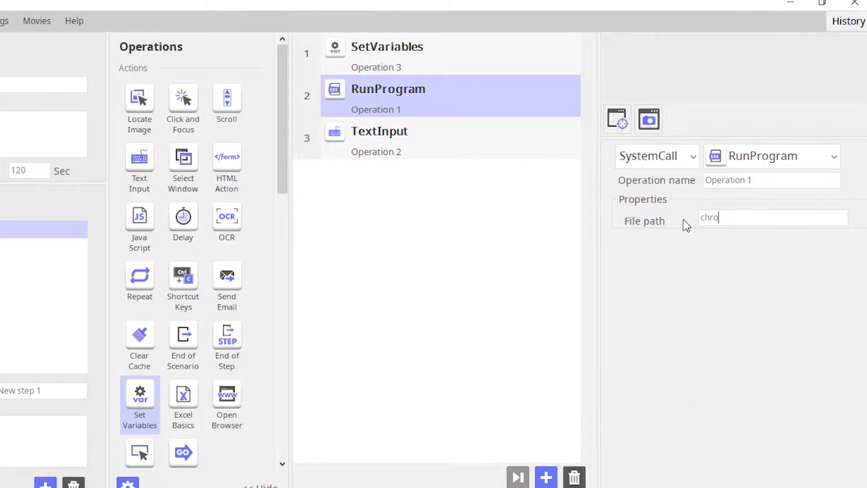
# - Set the TextInput input type to UserVariable using {{Test.url}}
pyautogui.click(401, 150)
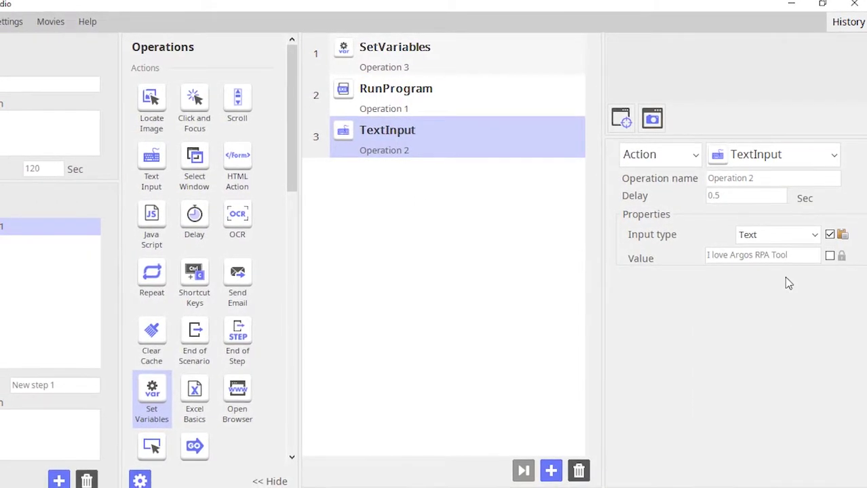
pyautogui.click(816, 235)
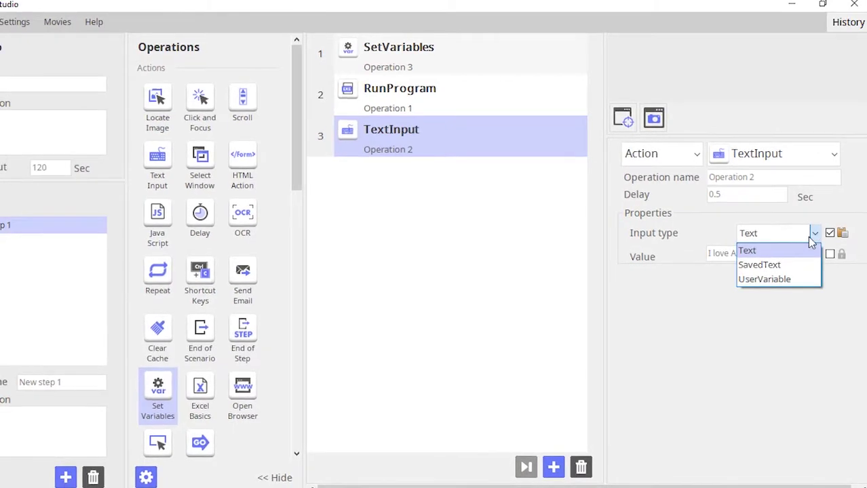
pyautogui.click(764, 279)
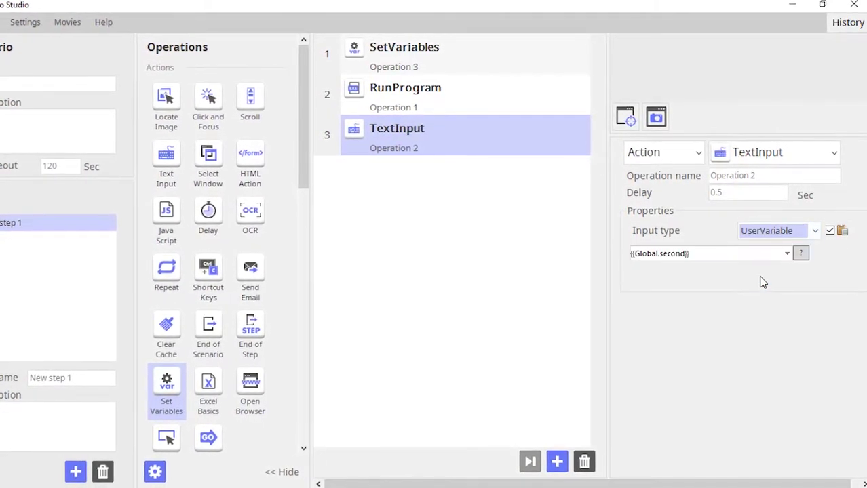
pyautogui.click(787, 253)
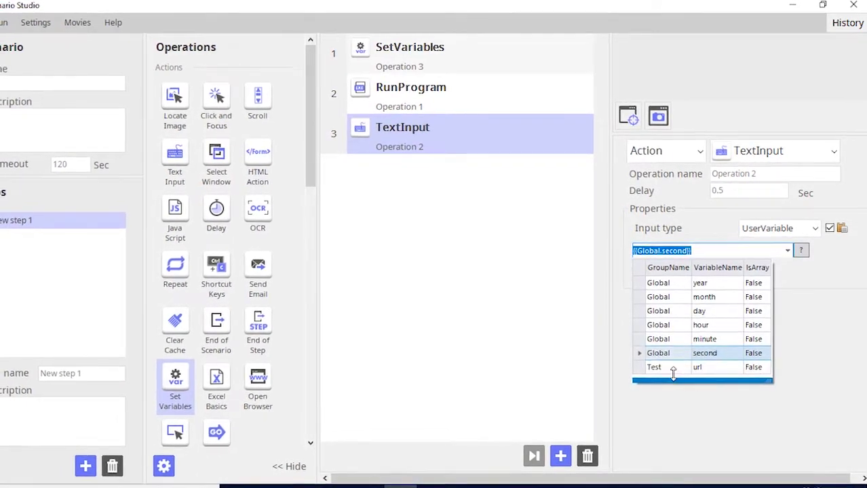
pyautogui.click(669, 367)
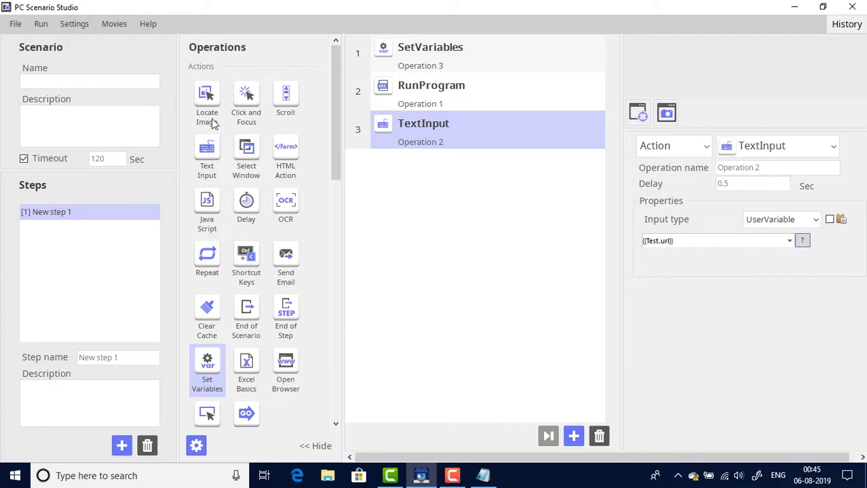
# - Test-run the three-operation scenario and review the TestResult window
pyautogui.click(41, 23)
pyautogui.click(49, 40)
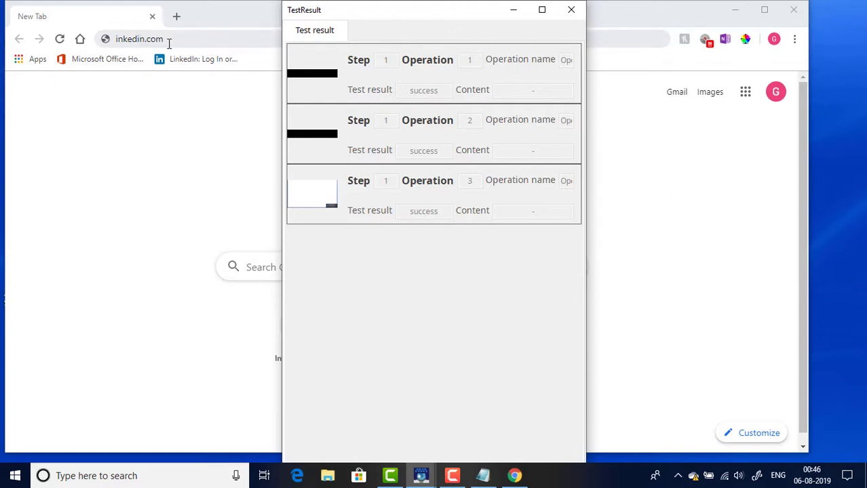
# - Close the test results and change the TextInput delay from 0.5 to 3 seconds
pyautogui.click(572, 10)
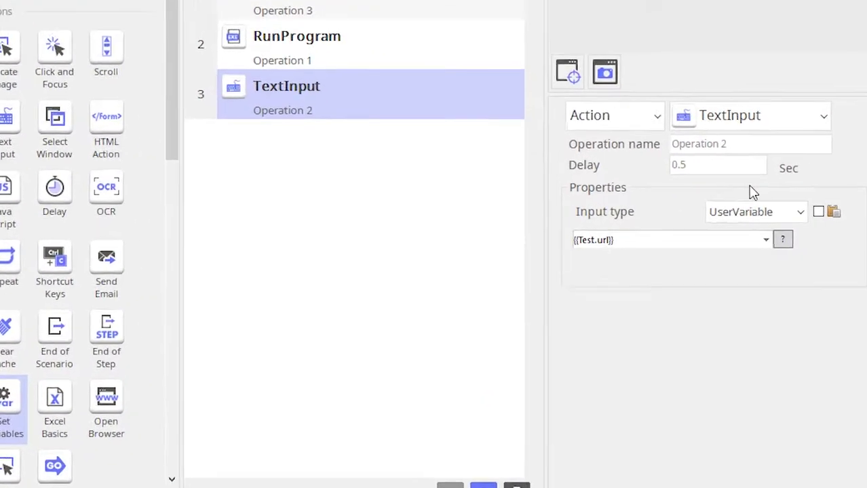
pyautogui.moveTo(684, 153); pyautogui.dragTo(636, 151)
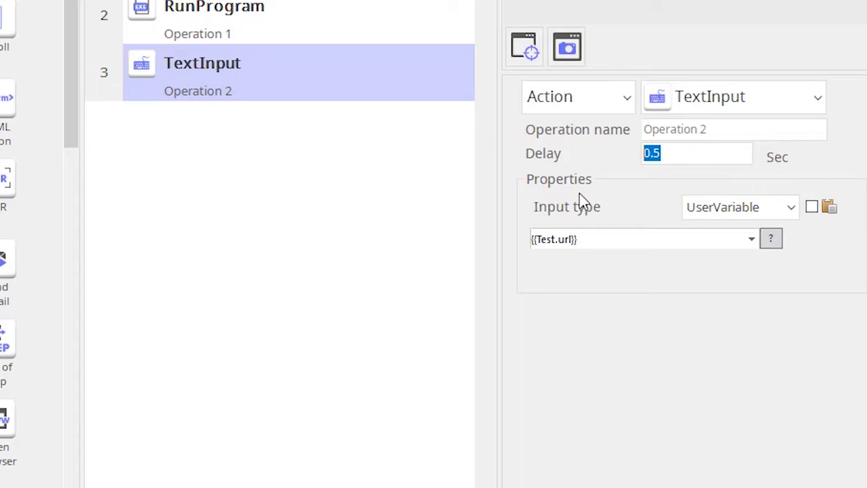
pyautogui.write('3')
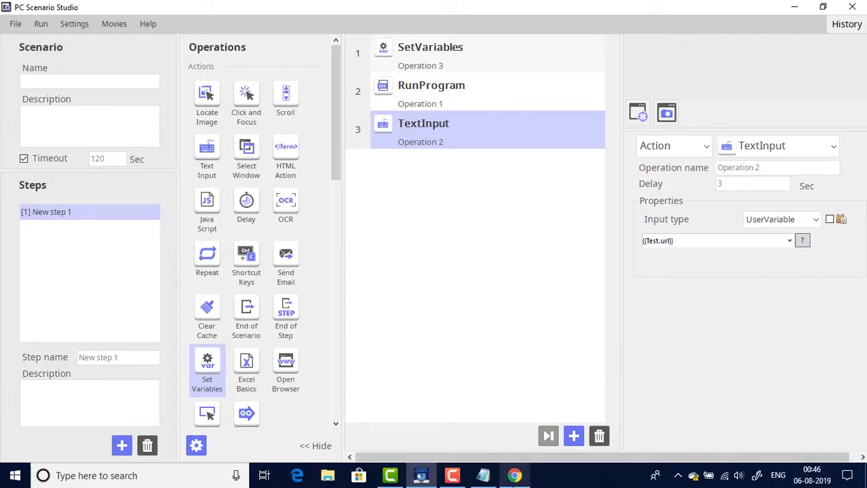
pyautogui.click(516, 477)
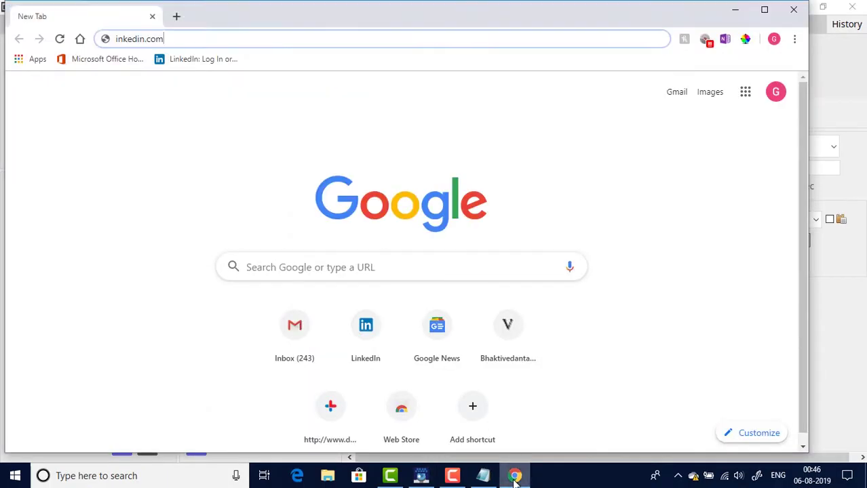
pyautogui.click(789, 8)
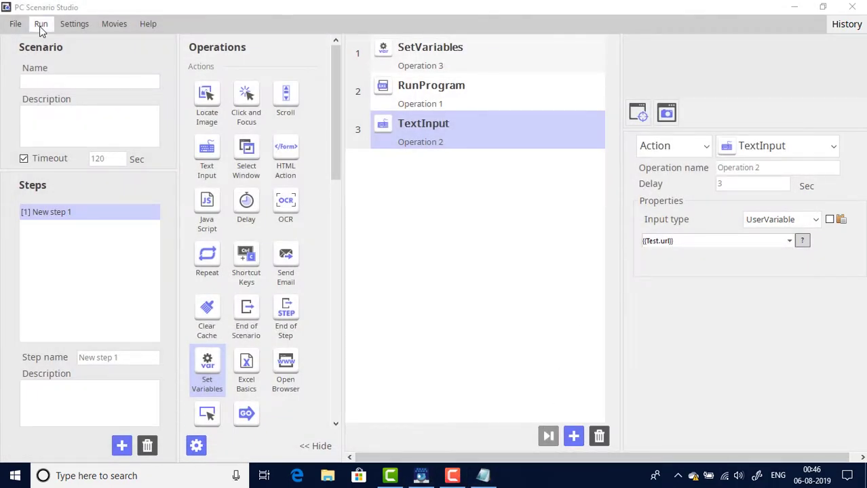
pyautogui.click(40, 24)
pyautogui.click(41, 43)
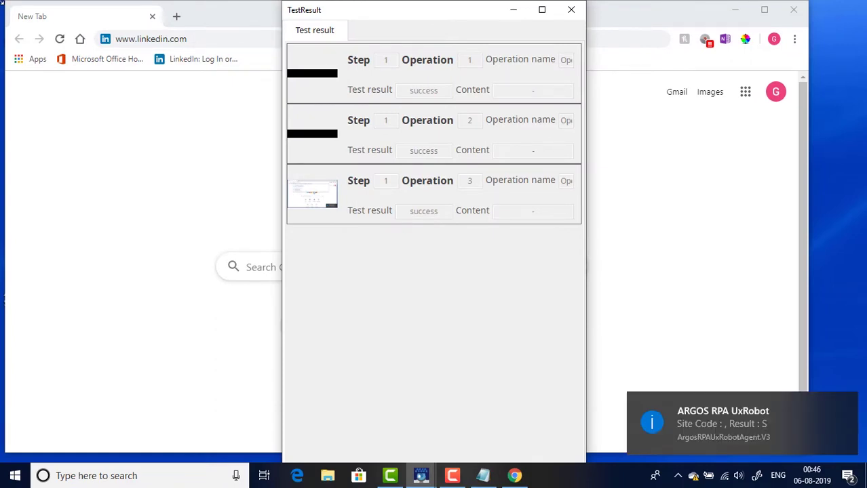
pyautogui.click(572, 9)
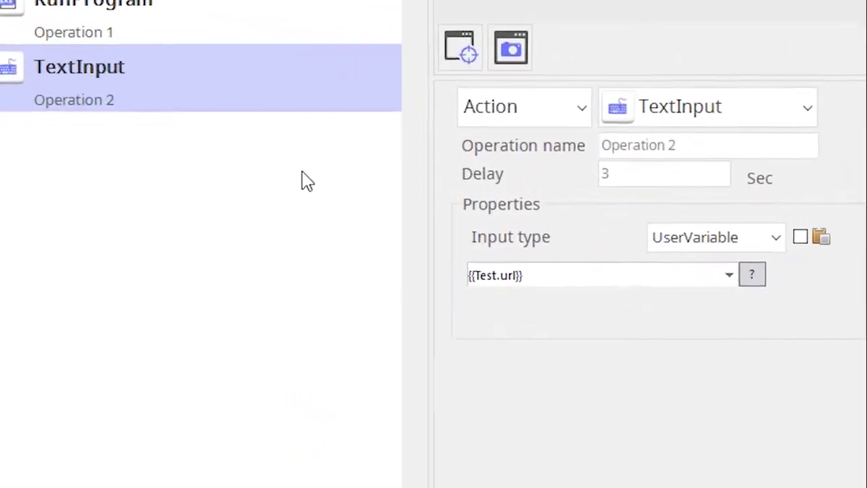
# - Dismiss the input type list unchanged, then delete the SetVariables operation with the Delete key
pyautogui.click(763, 243)
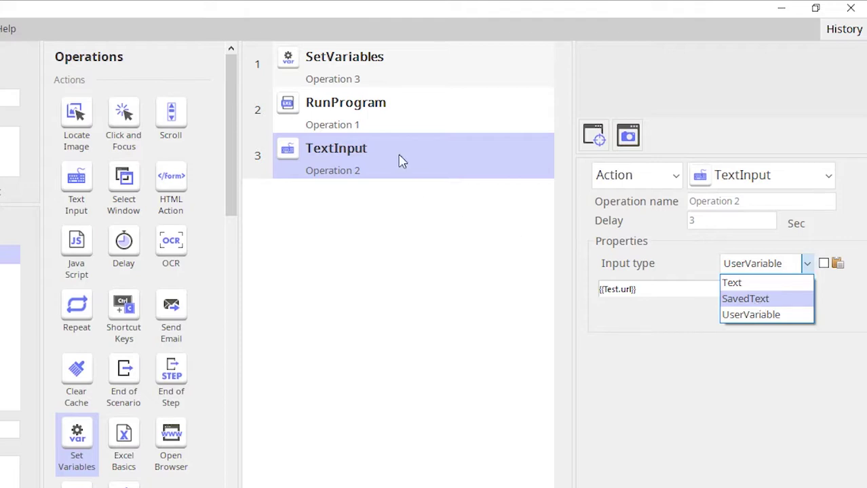
pyautogui.click(390, 72)
pyautogui.click(392, 73)
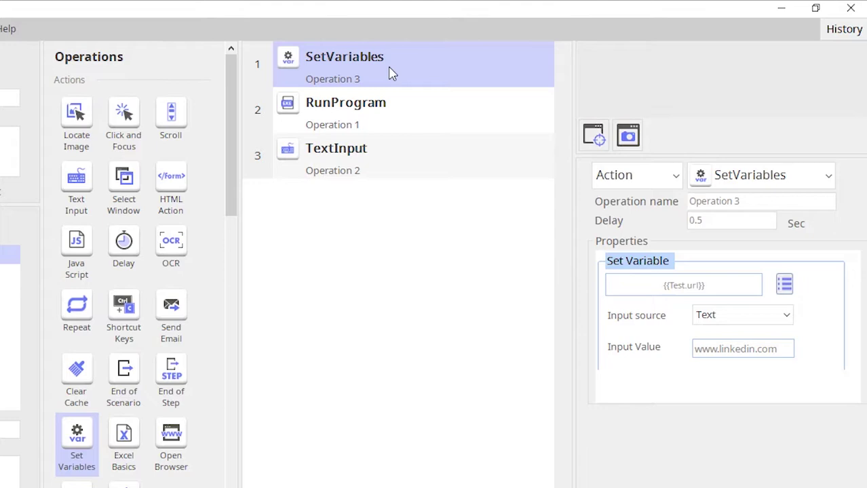
pyautogui.press('Delete')
# - Confirm removing SetVariables, then drop an OCR operation between RunProgram and TextInput
pyautogui.click(377, 345)
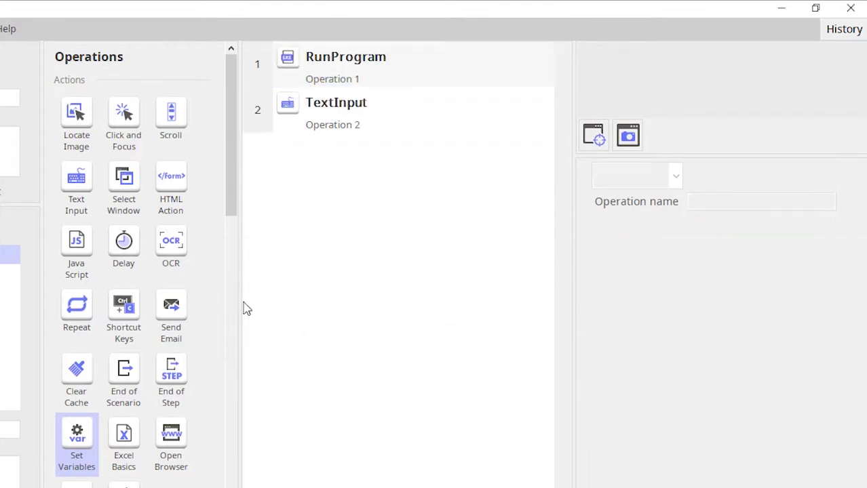
pyautogui.click(175, 251)
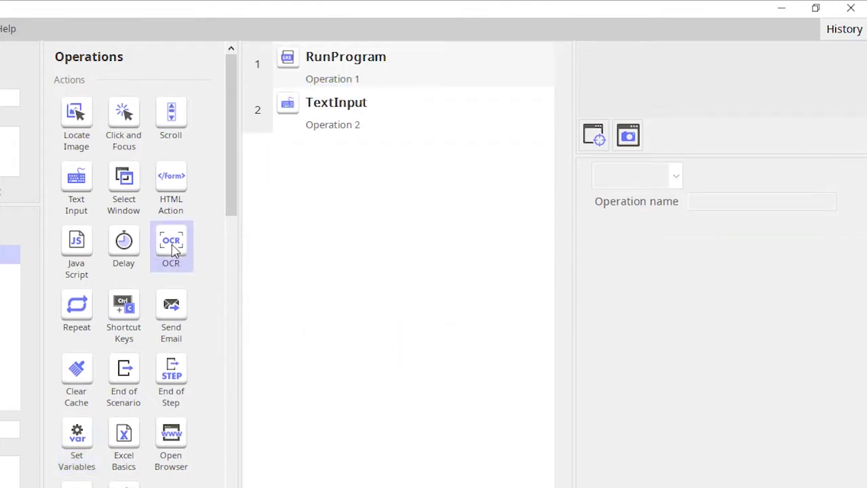
pyautogui.moveTo(175, 251); pyautogui.dragTo(429, 94)
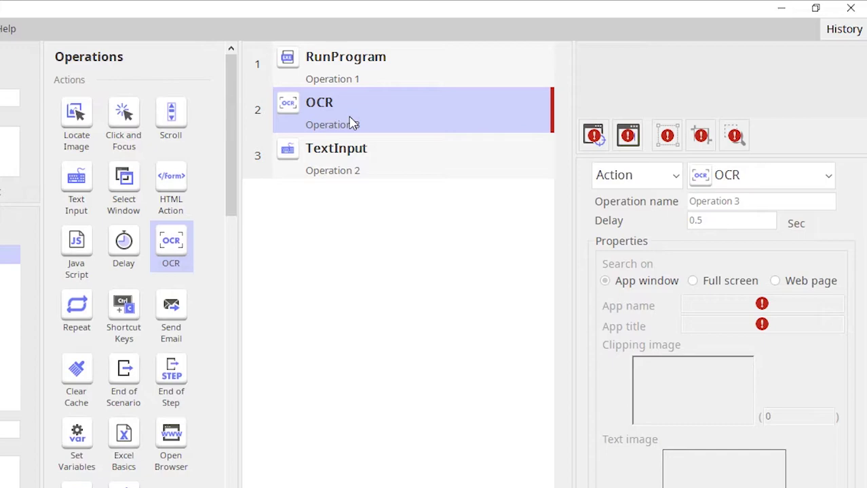
pyautogui.click(360, 74)
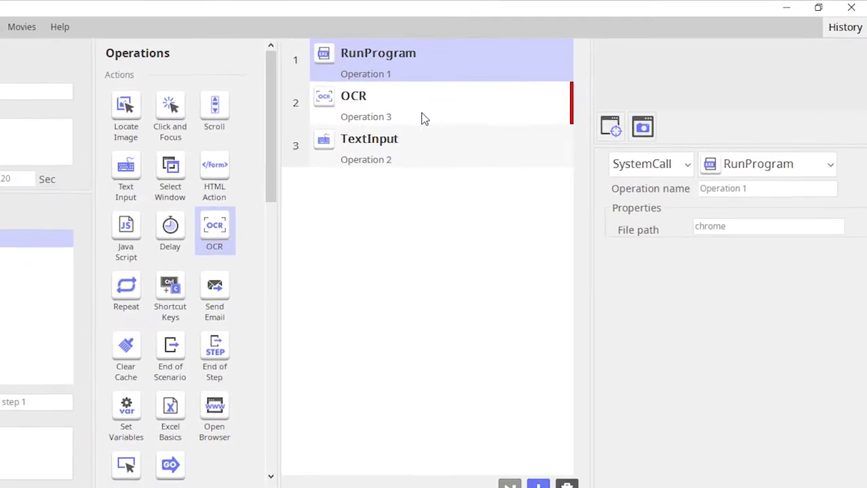
# - Maximize Chrome and point the OCR operation's window finder at the Chrome window
pyautogui.click(417, 117)
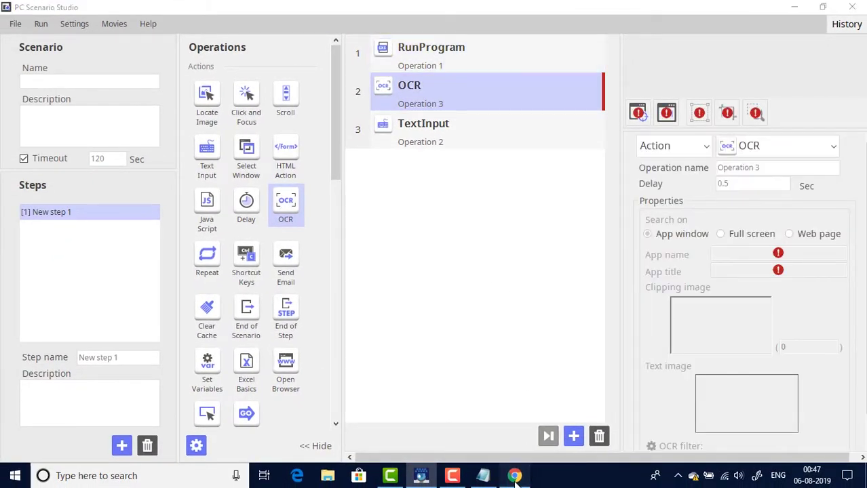
pyautogui.click(515, 476)
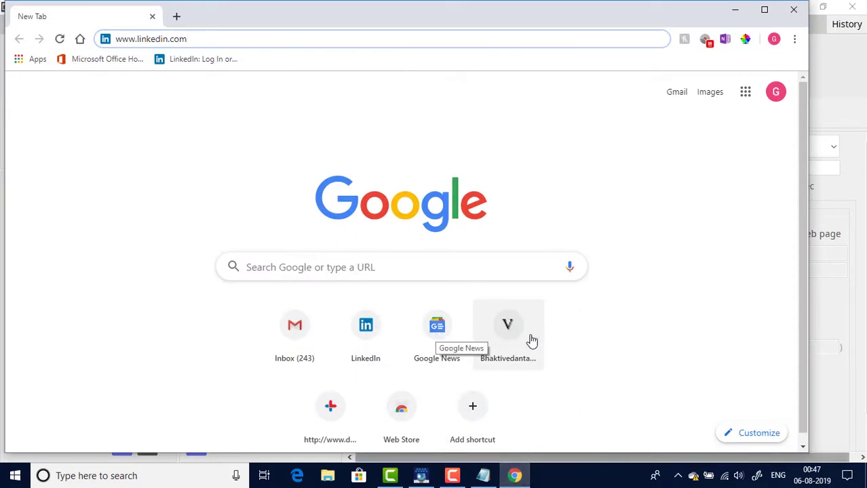
pyautogui.click(764, 10)
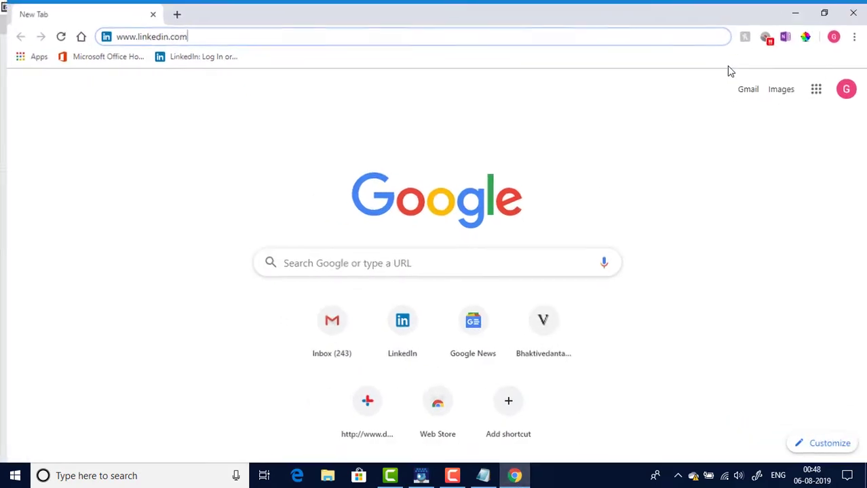
pyautogui.click(429, 477)
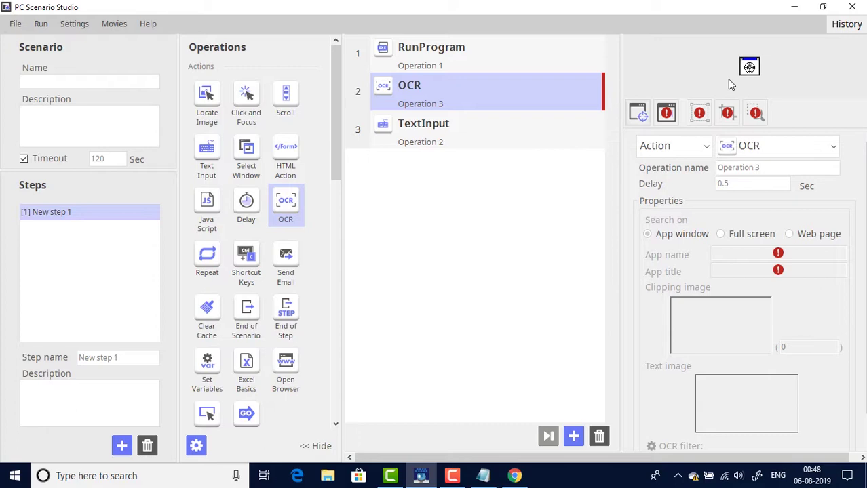
pyautogui.moveTo(750, 67); pyautogui.dragTo(442, 213)
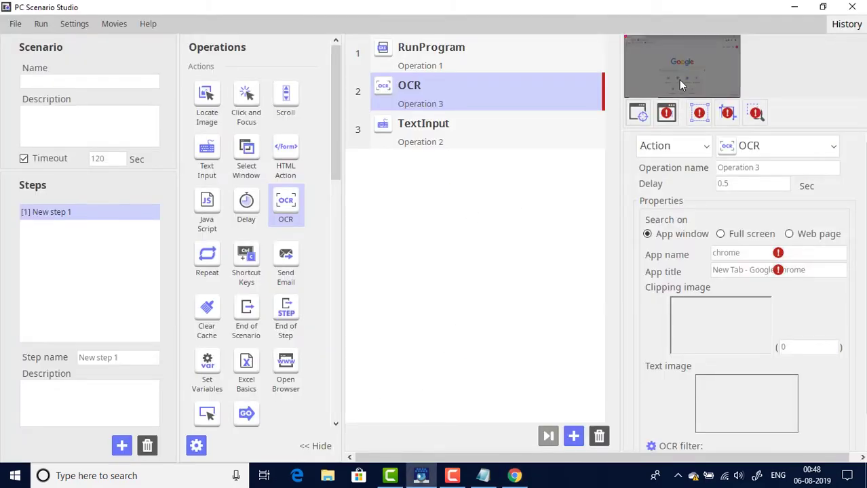
# - Capture the LinkedIn icon as the text image and the shortcut tiles as the clipping image
pyautogui.click(699, 113)
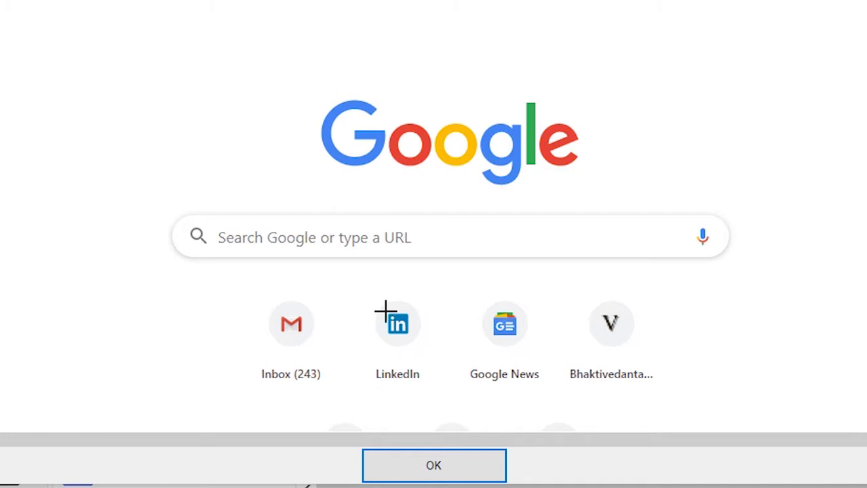
pyautogui.moveTo(386, 312); pyautogui.dragTo(409, 335)
pyautogui.moveTo(410, 335); pyautogui.dragTo(409, 335)
pyautogui.click(434, 468)
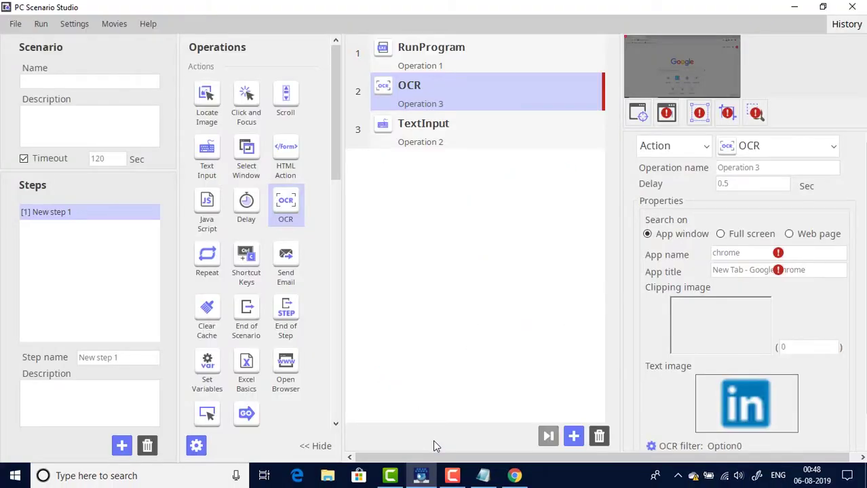
pyautogui.click(732, 120)
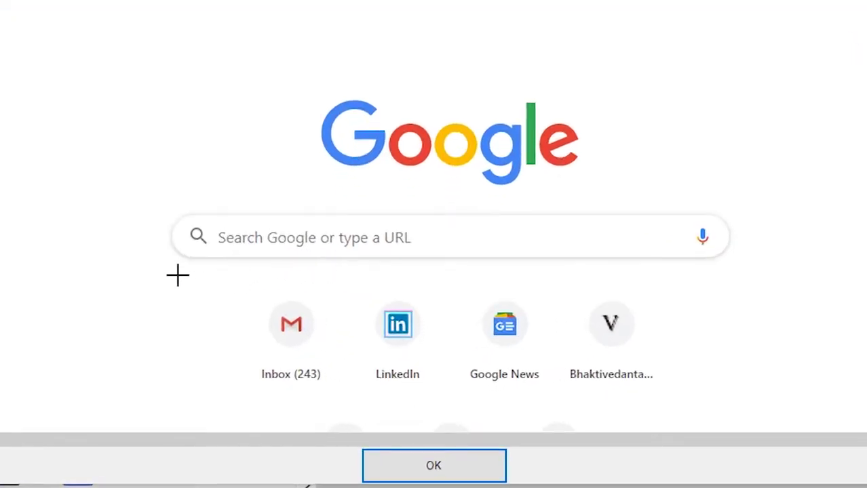
pyautogui.moveTo(732, 414); pyautogui.dragTo(178, 277)
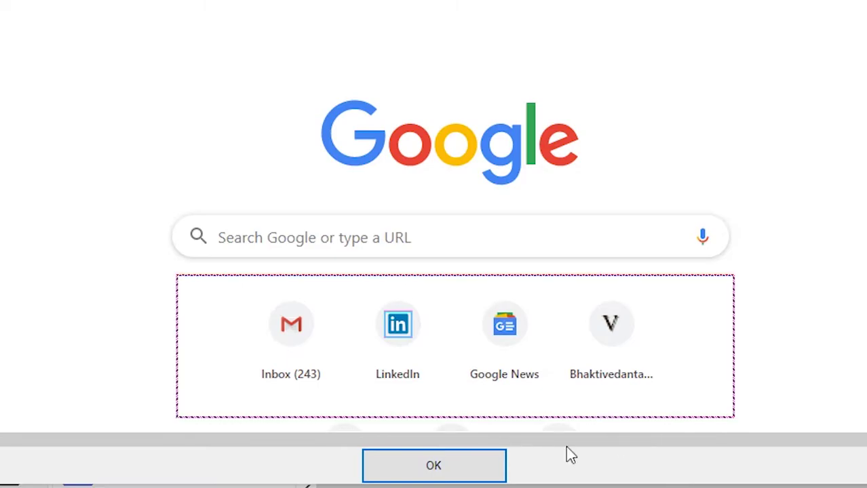
pyautogui.click(445, 465)
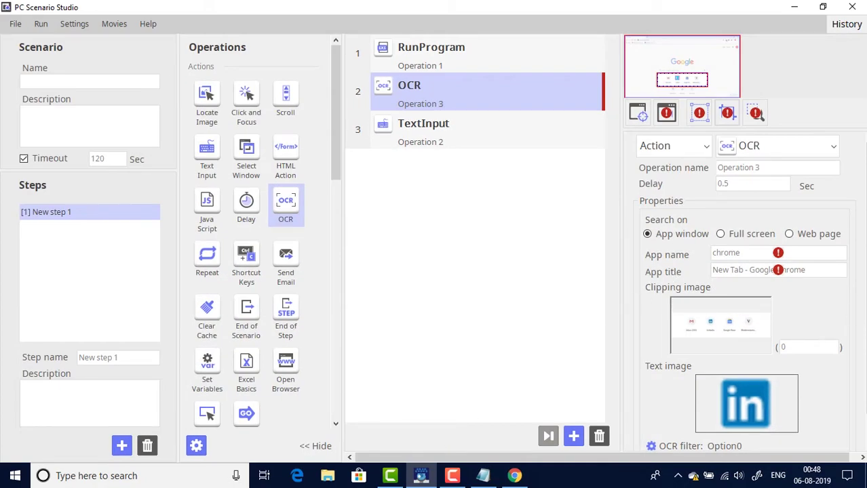
# - Open the OCR filter settings and verify Google Vision API with Option0 reads "in"
pyautogui.click(652, 447)
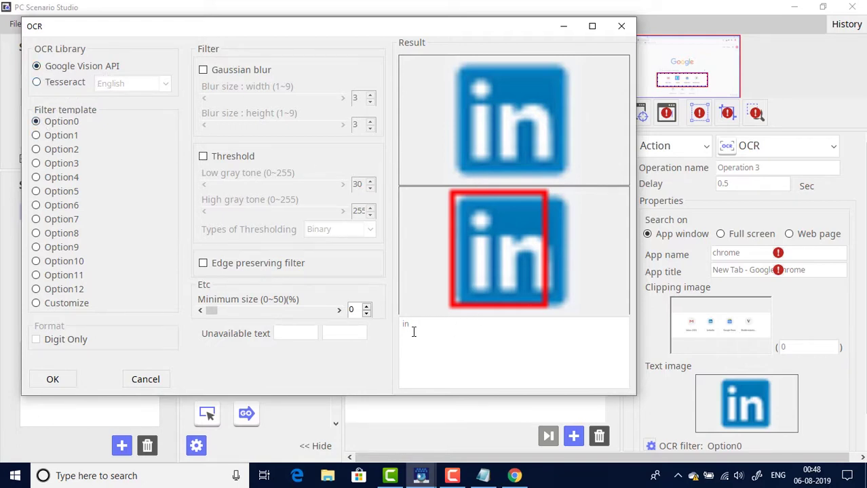
pyautogui.moveTo(412, 325); pyautogui.dragTo(405, 325)
# - Accept the OCR filter settings and look over TextInput's input type options
pyautogui.click(54, 380)
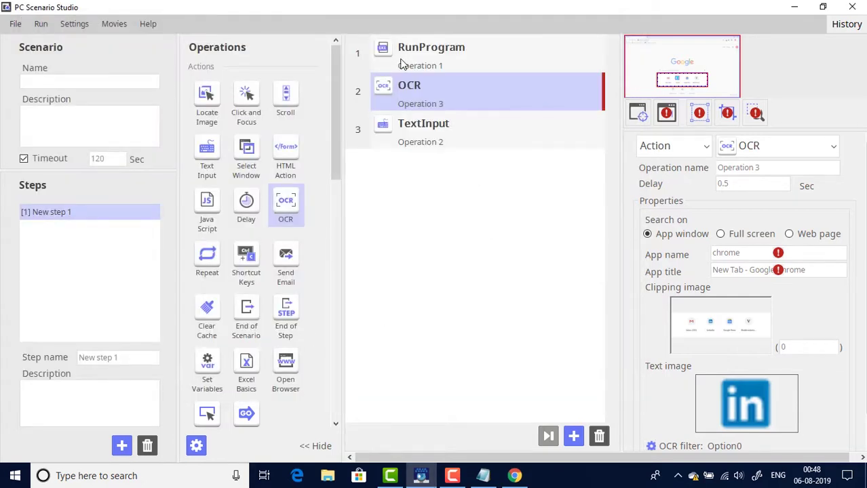
pyautogui.click(416, 138)
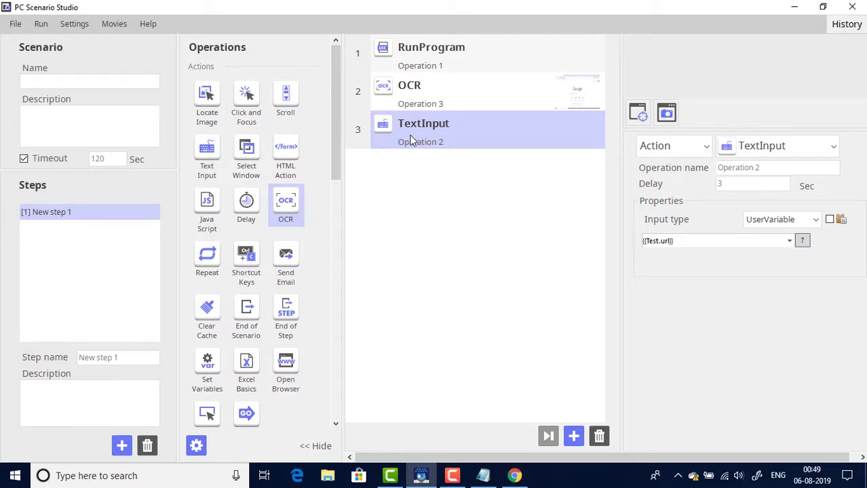
pyautogui.click(816, 220)
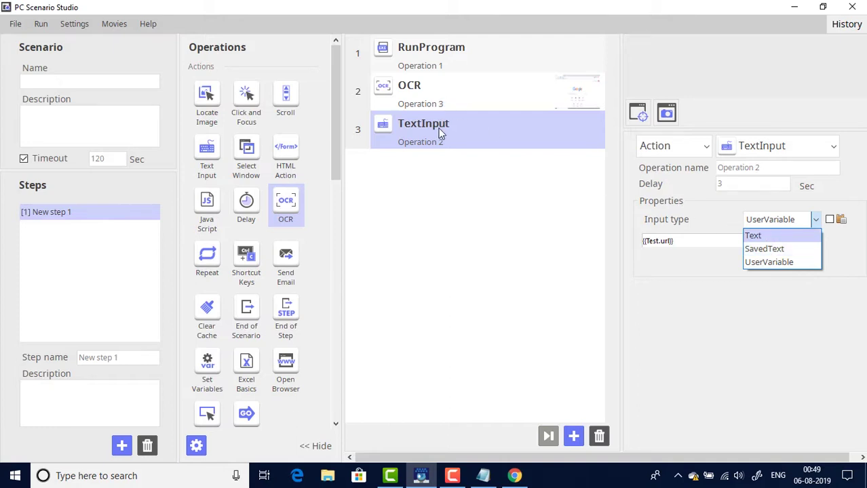
pyautogui.click(333, 170)
# - Copy RunProgram as step 3 after OCR and change its program path to Notepad
pyautogui.click(333, 203)
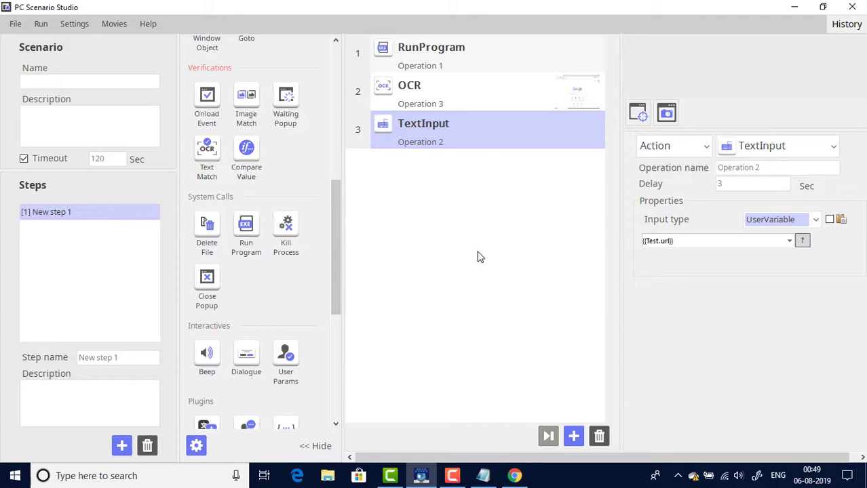
pyautogui.click(454, 62)
pyautogui.press('ctrl')
pyautogui.moveTo(455, 59); pyautogui.dragTo(456, 120)
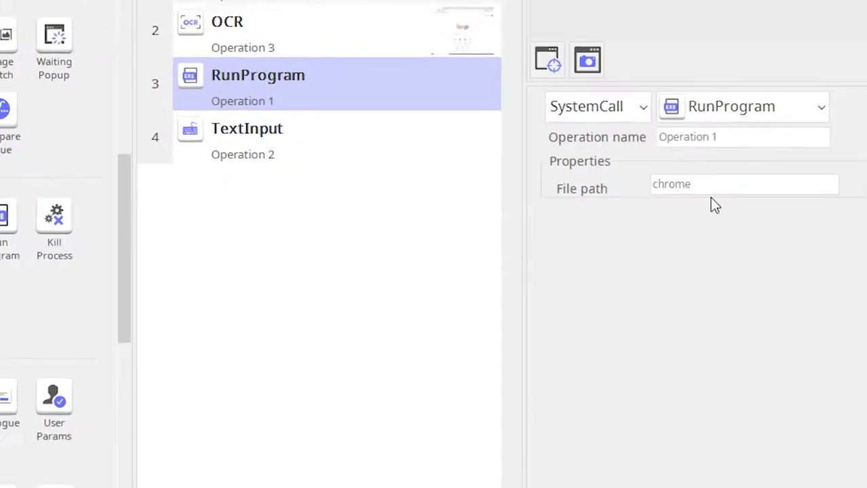
pyautogui.click(748, 206)
pyautogui.moveTo(690, 186); pyautogui.dragTo(587, 194)
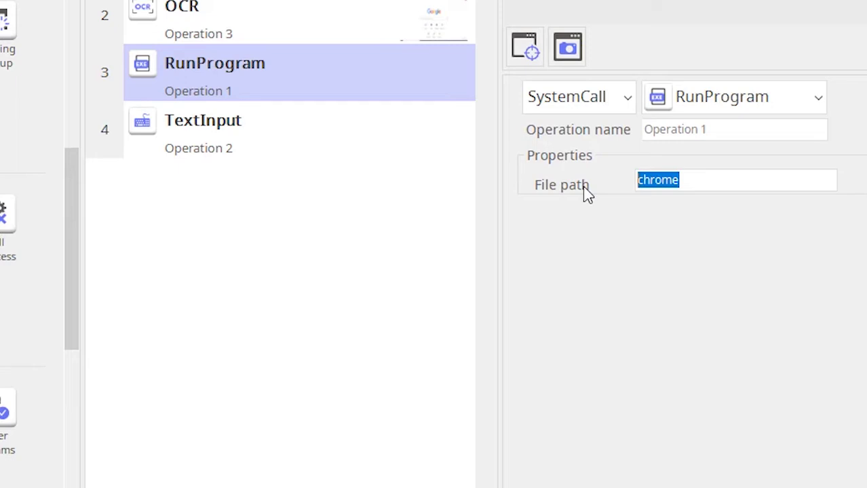
pyautogui.write('Notepad')
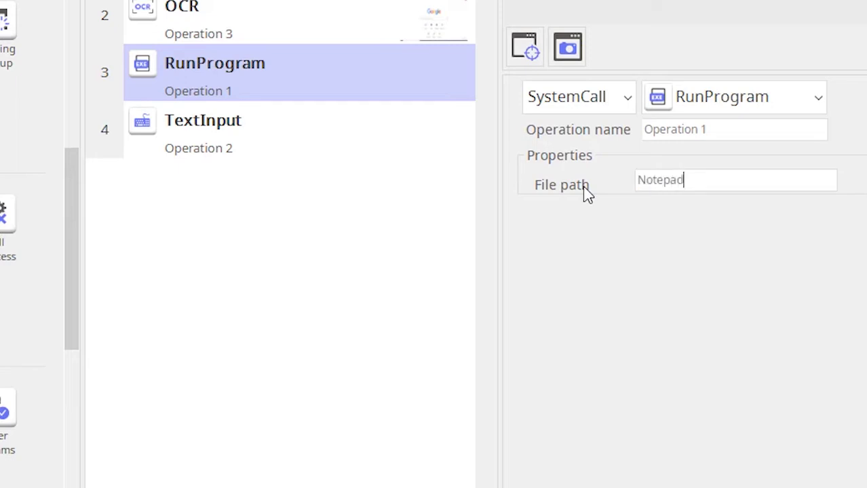
# - Set the TextInput operation's input type to SavedText
pyautogui.click(272, 143)
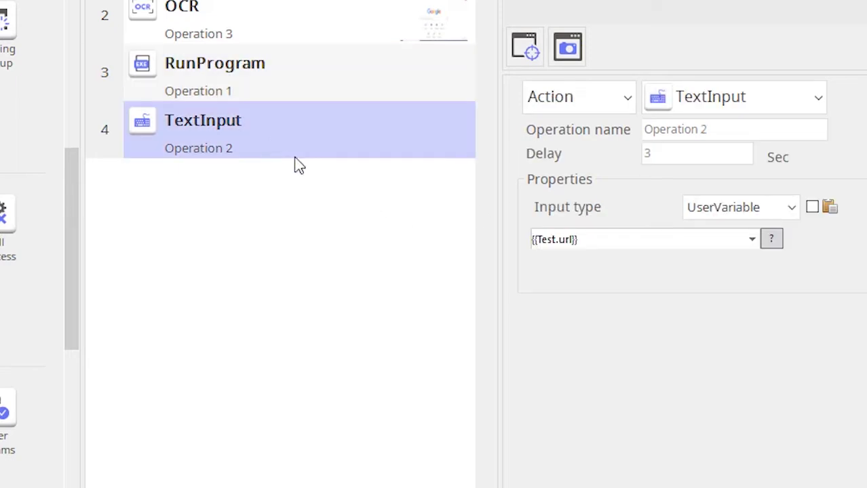
pyautogui.click(790, 208)
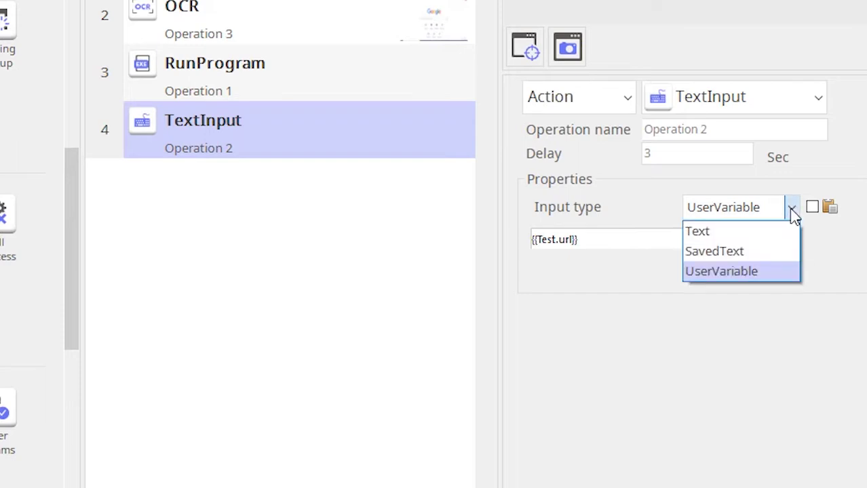
pyautogui.click(741, 253)
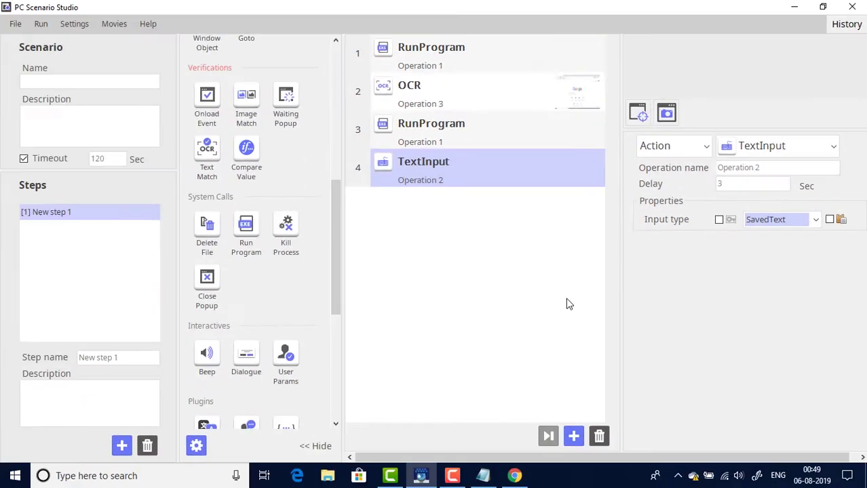
# - Close Notepad without saving and close the Chrome window
pyautogui.click(483, 476)
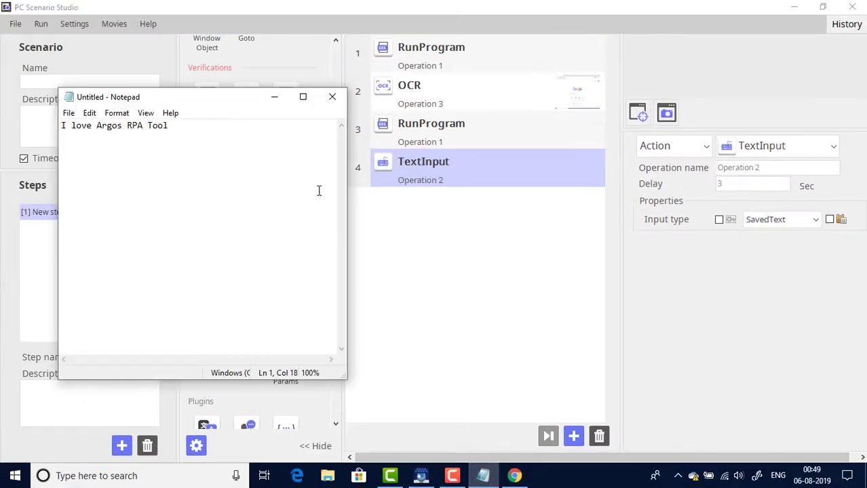
pyautogui.click(329, 100)
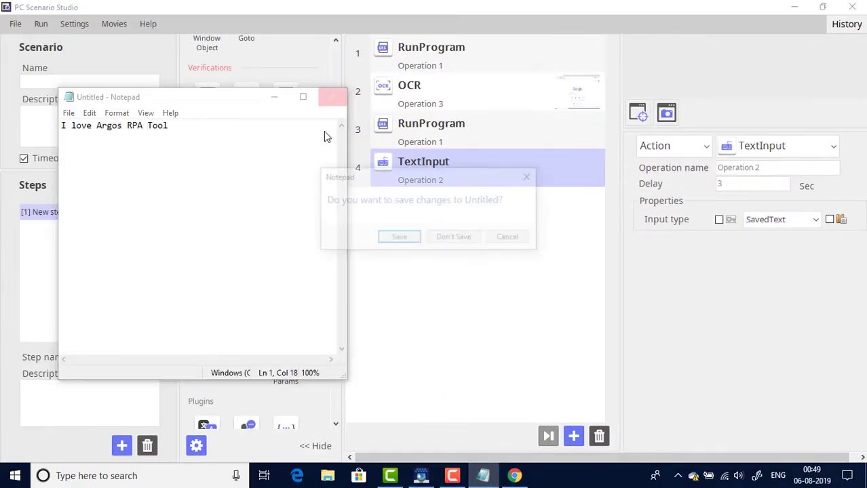
pyautogui.click(453, 236)
pyautogui.click(484, 475)
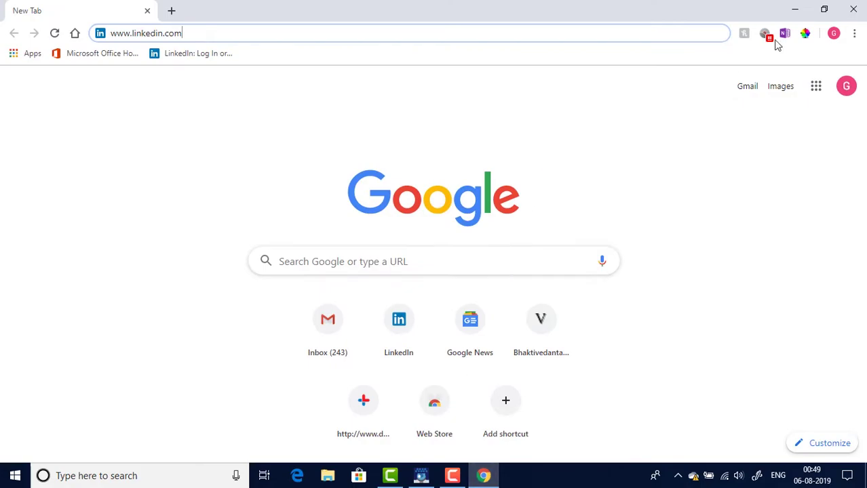
pyautogui.click(851, 8)
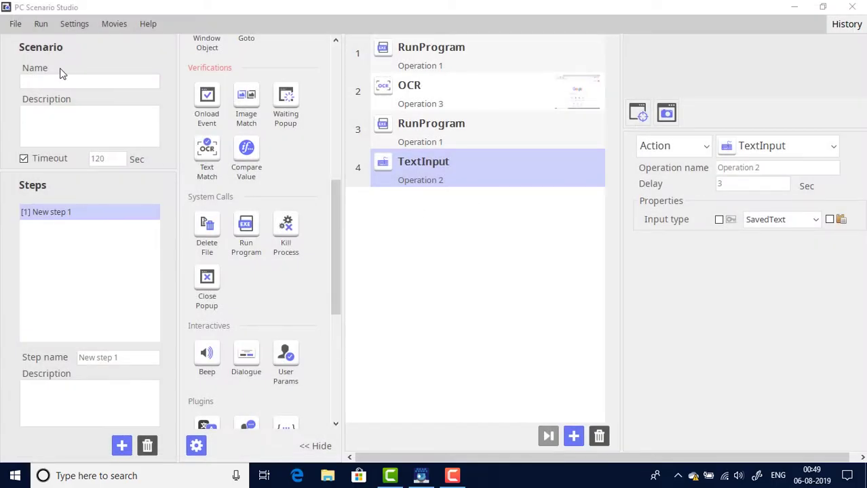
# - Test-run the scenario, dismiss the tips, and review the failed OCR result
pyautogui.click(42, 27)
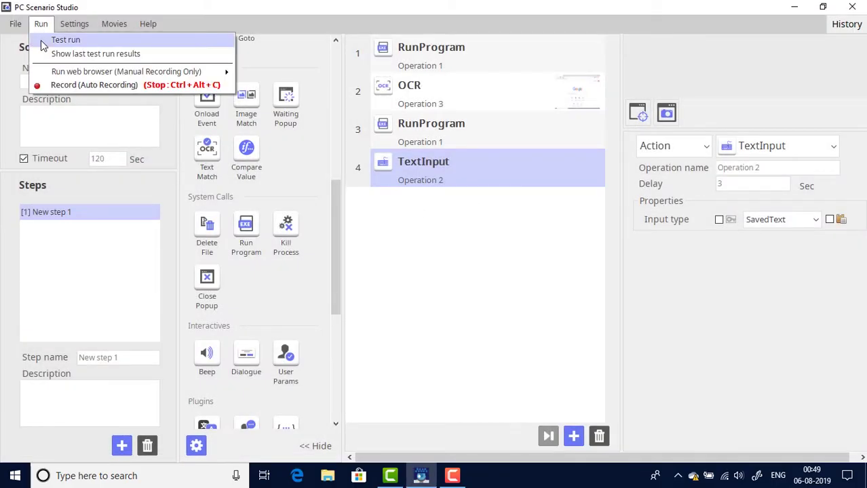
pyautogui.click(43, 42)
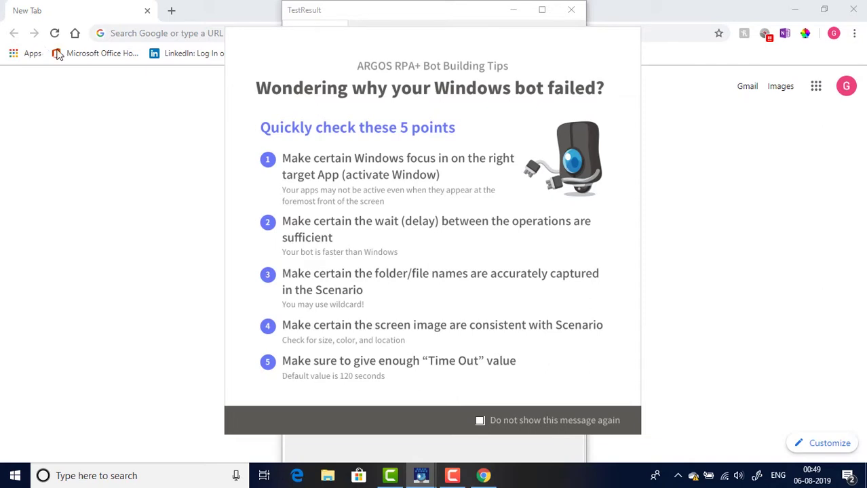
pyautogui.click(382, 168)
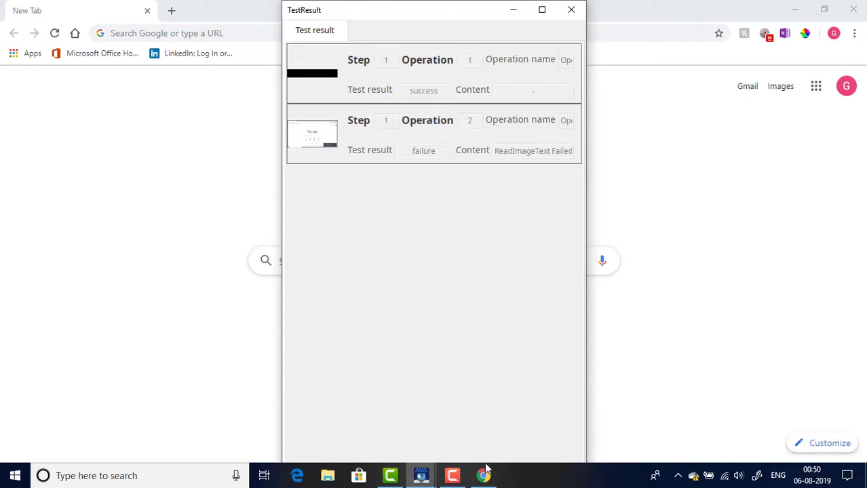
pyautogui.moveTo(424, 478)
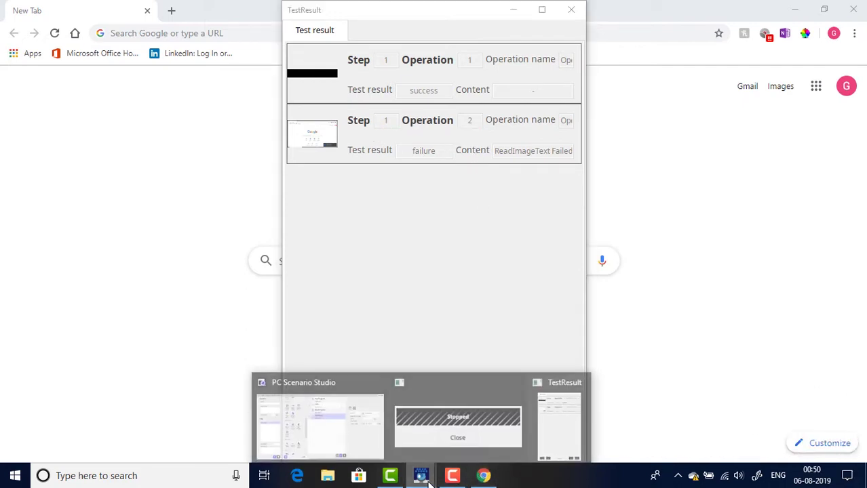
pyautogui.click(462, 438)
# - Close the Stopped window and change the OCR operation's delay from 0.5 to 5
pyautogui.click(435, 250)
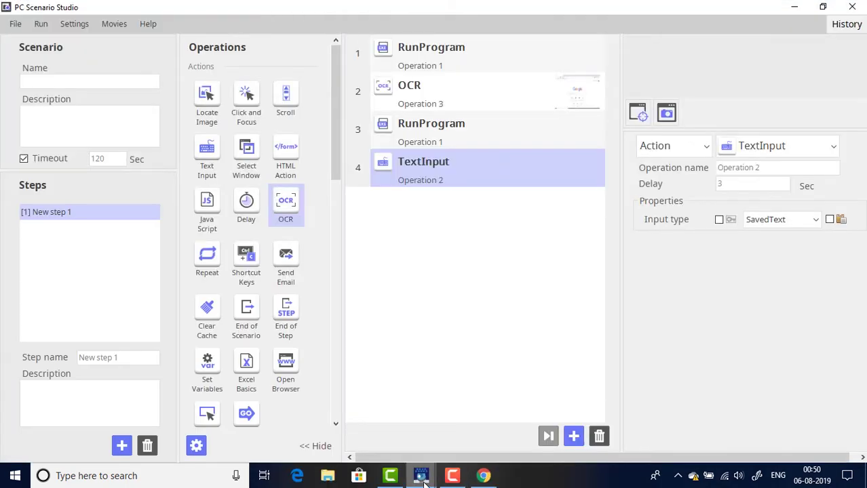
pyautogui.click(421, 89)
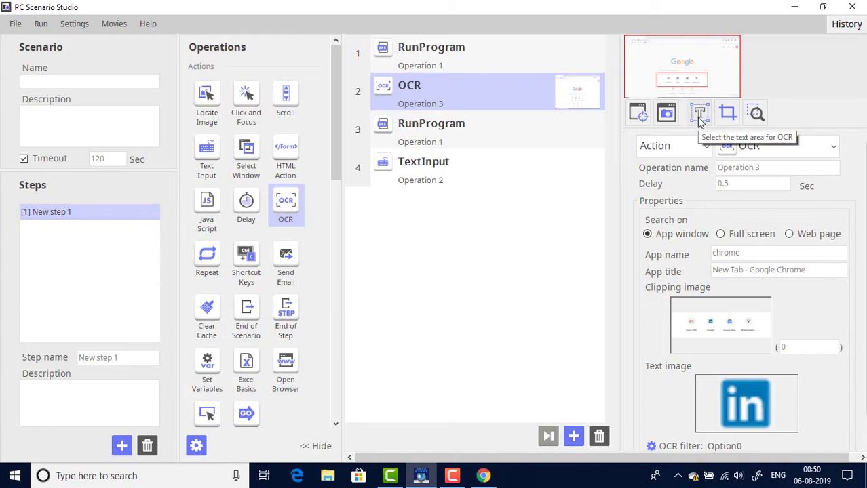
pyautogui.scroll(-1, 861, 312)
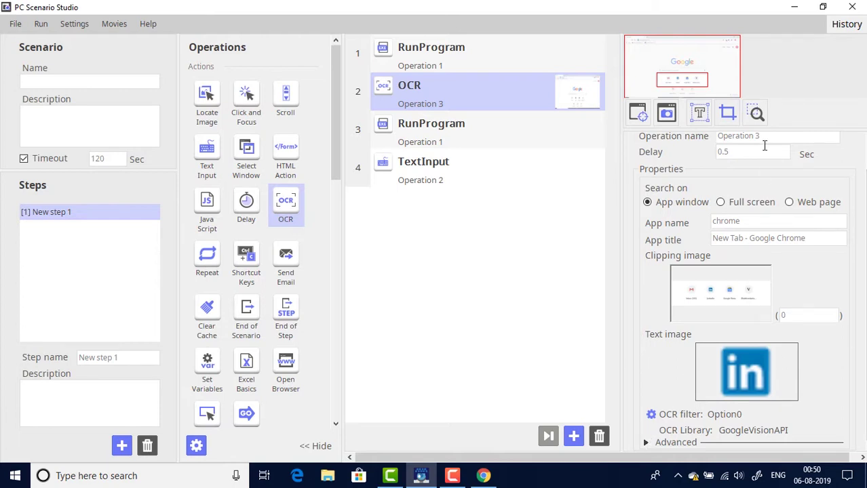
pyautogui.moveTo(741, 155); pyautogui.dragTo(691, 149)
pyautogui.write('5')
# - Try the RunProgram step to launch Chrome, then close Chrome again
pyautogui.click(482, 323)
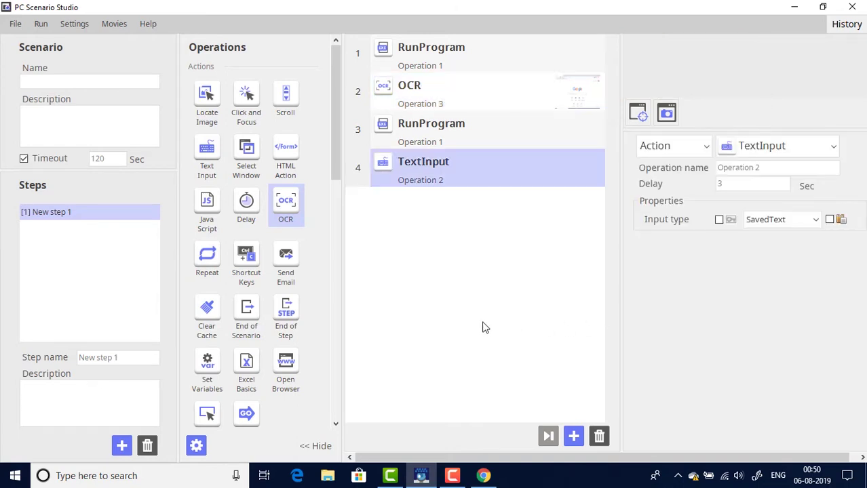
pyautogui.doubleClick(465, 61)
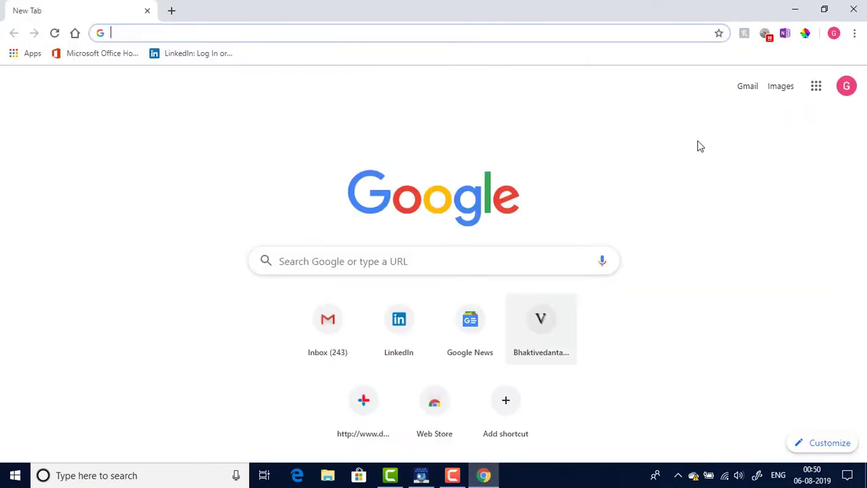
pyautogui.click(852, 10)
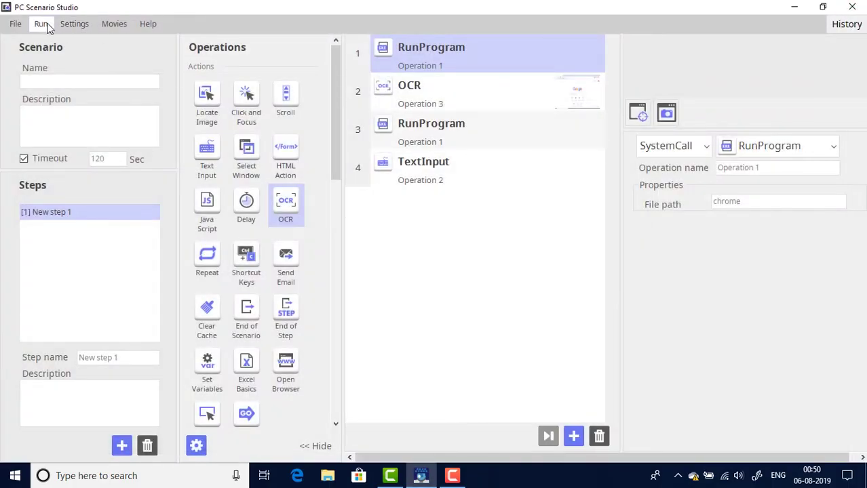
# - Test-run again, confirm Notepad received "in", then close the Stopped window
pyautogui.click(42, 24)
pyautogui.click(43, 38)
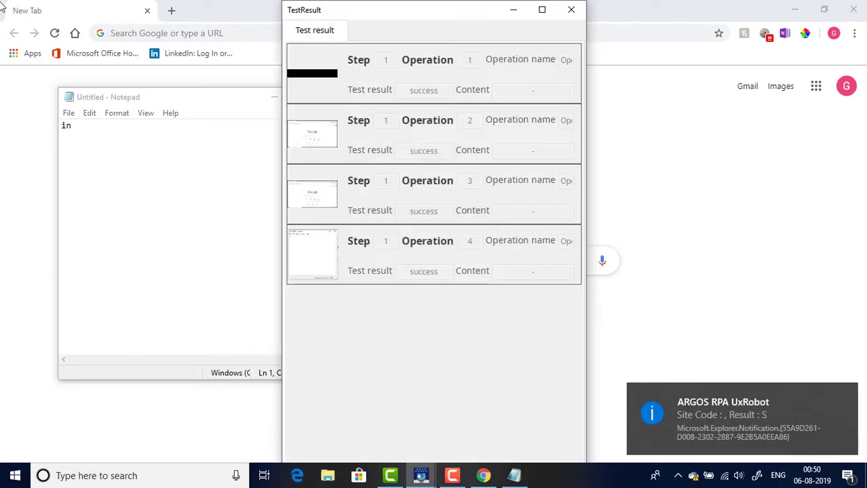
pyautogui.click(514, 9)
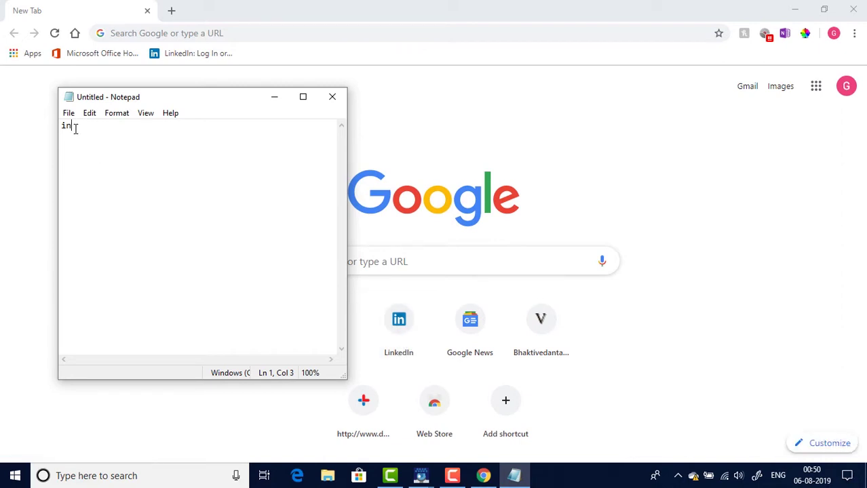
pyautogui.click(424, 475)
pyautogui.click(452, 437)
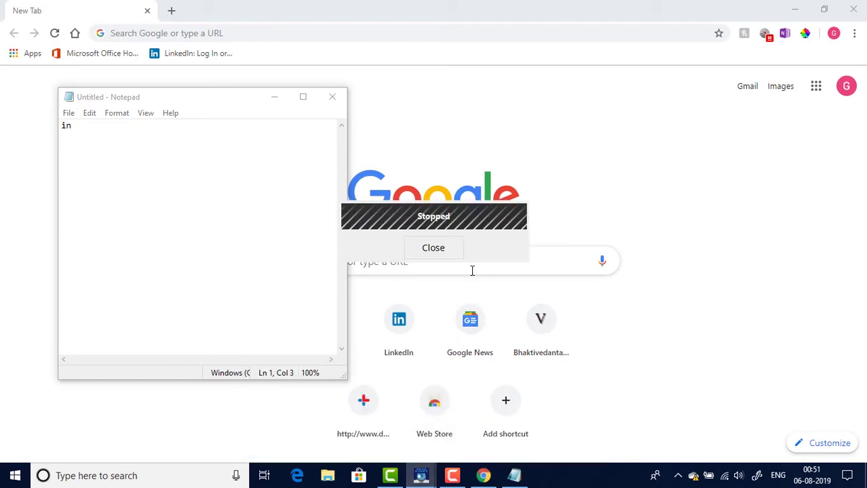
pyautogui.click(451, 255)
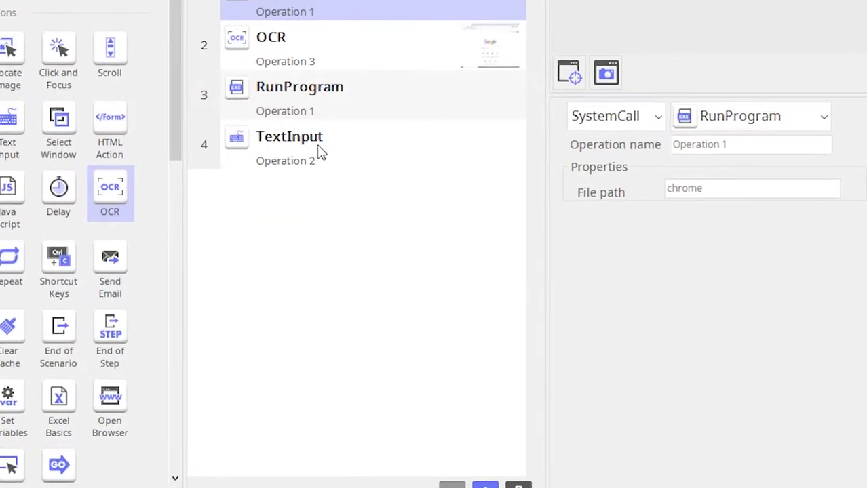
pyautogui.click(448, 172)
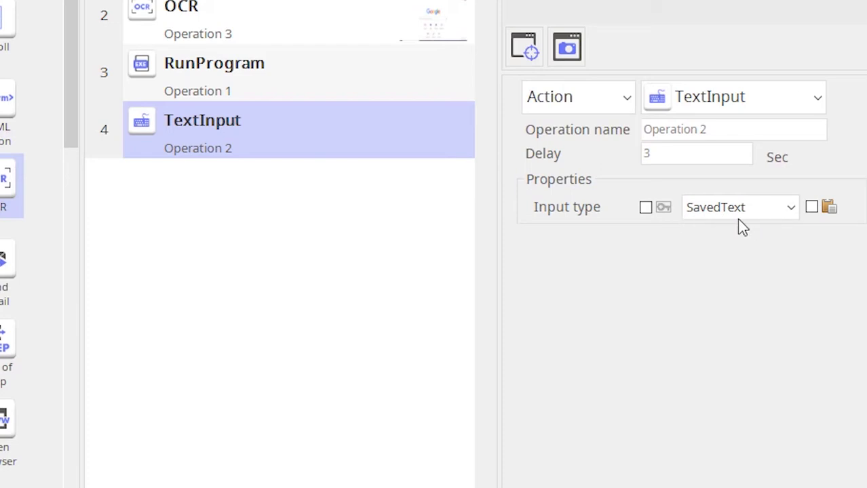
pyautogui.click(793, 210)
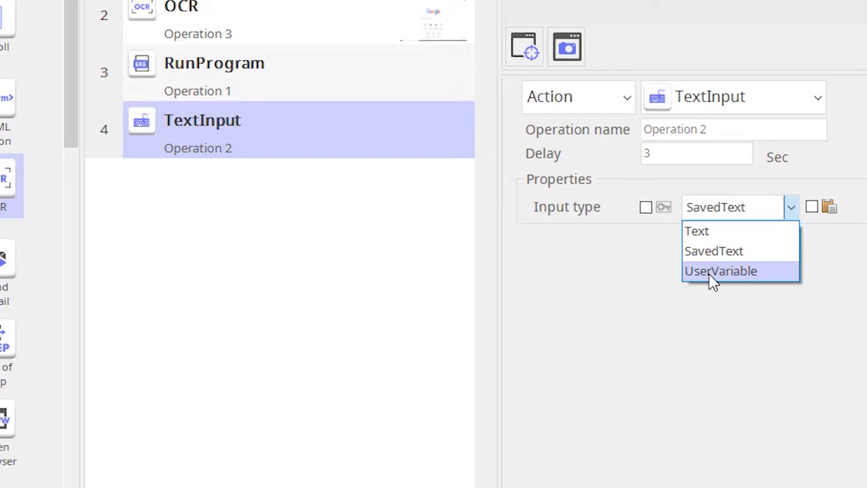
pyautogui.click(742, 296)
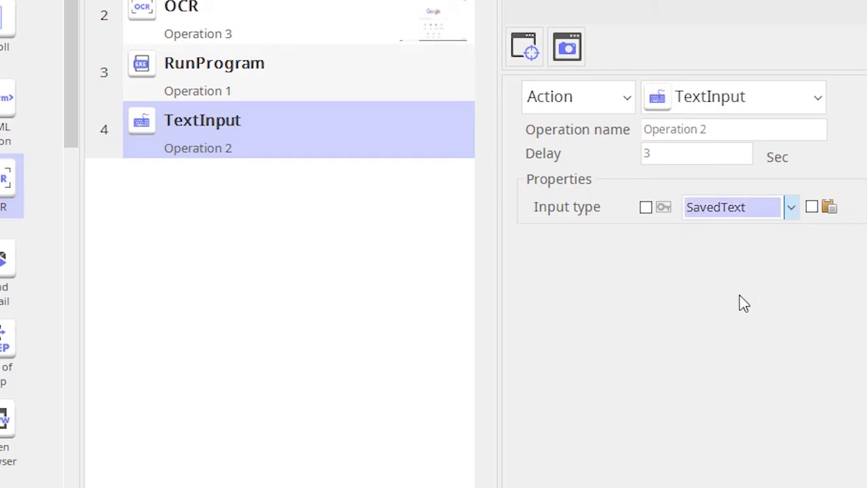
pyautogui.click(813, 210)
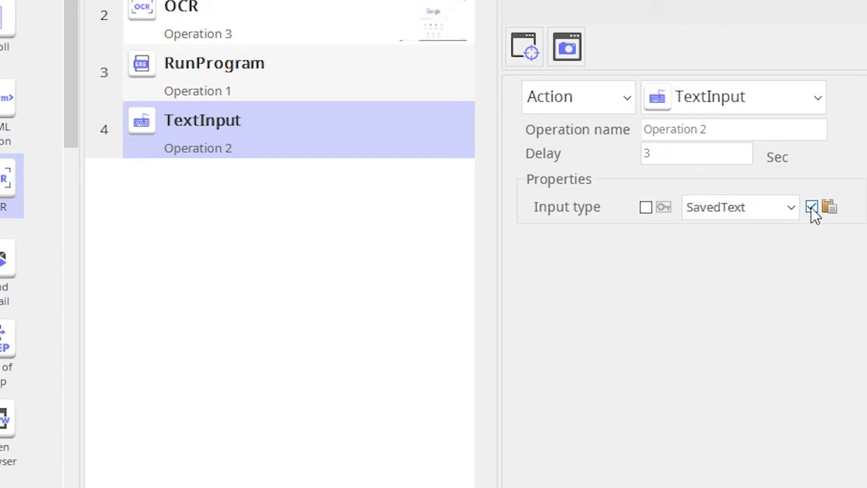
pyautogui.click(812, 208)
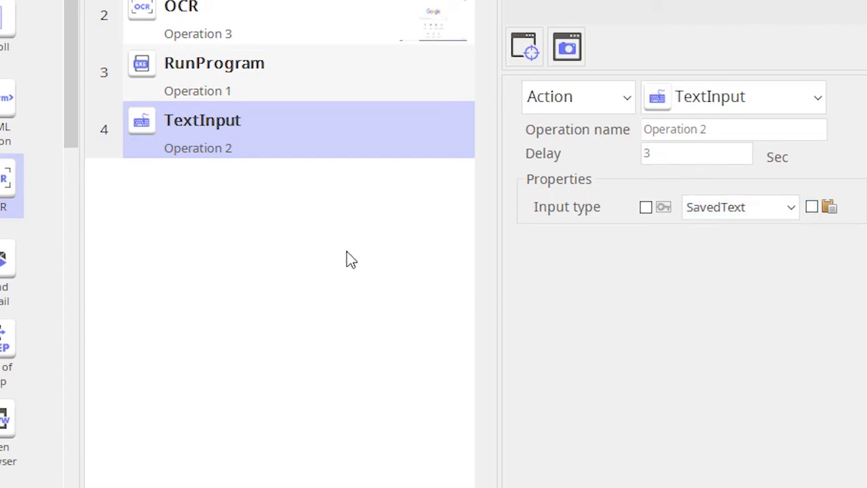